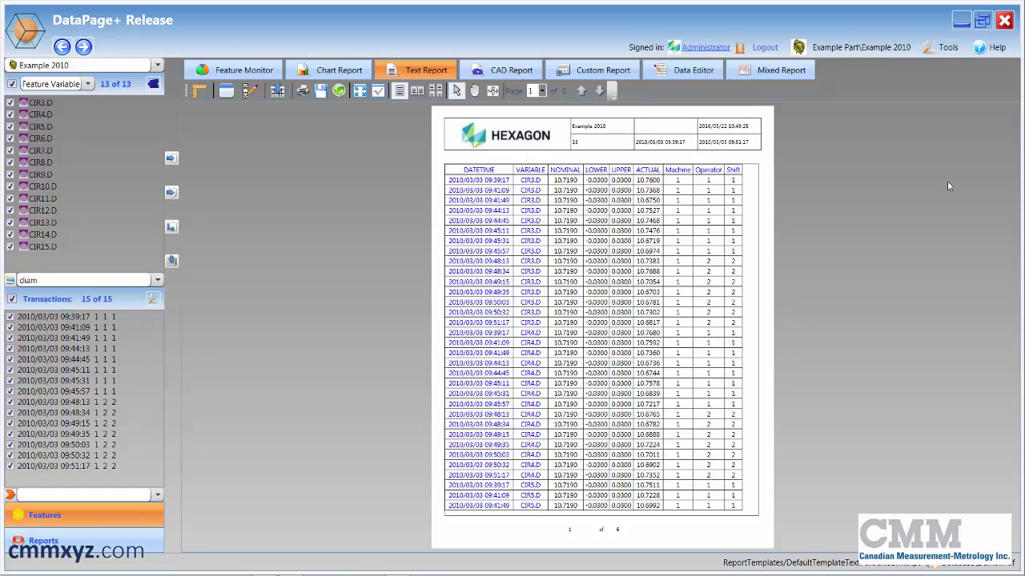
- Export the text report to an Excel workbook named MeasurementReport and dismiss the success message
left_click(172, 264)
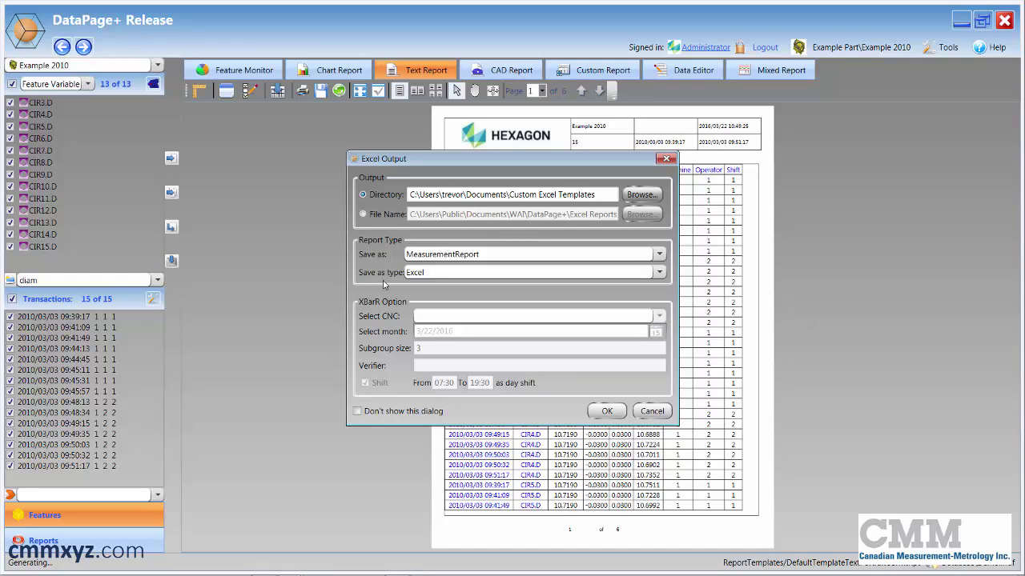
left_click(612, 413)
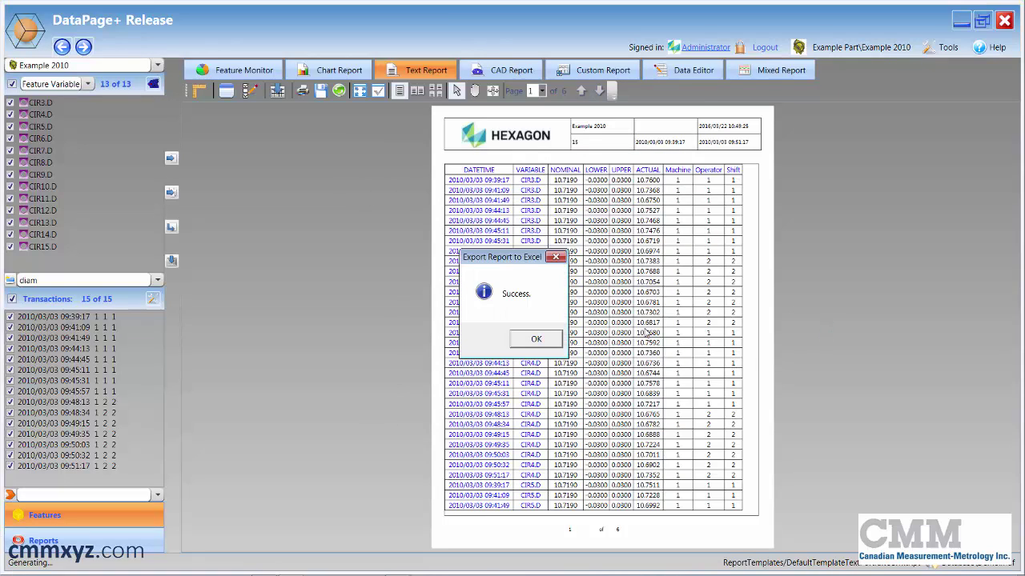
left_click(550, 342)
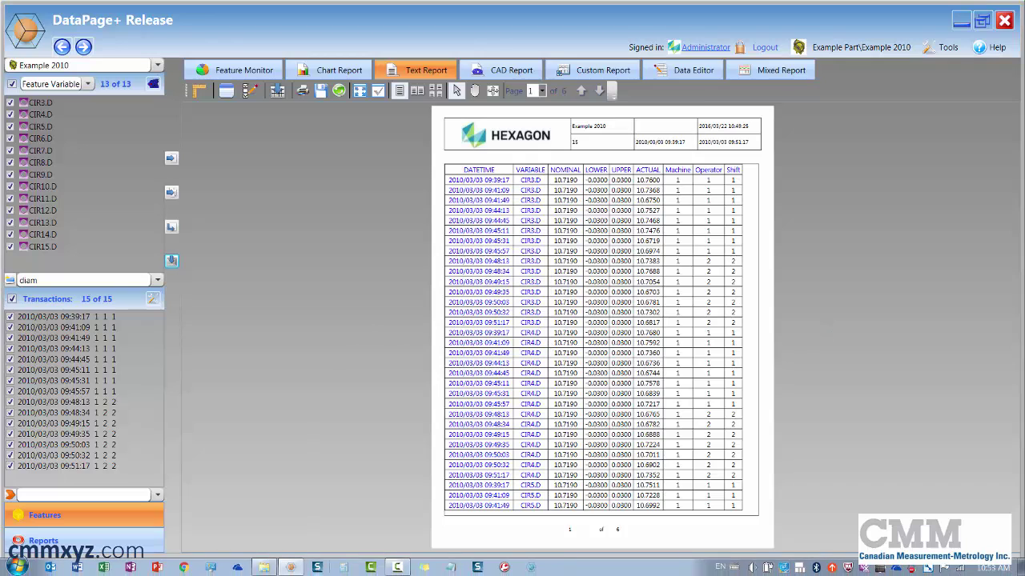
left_click(263, 567)
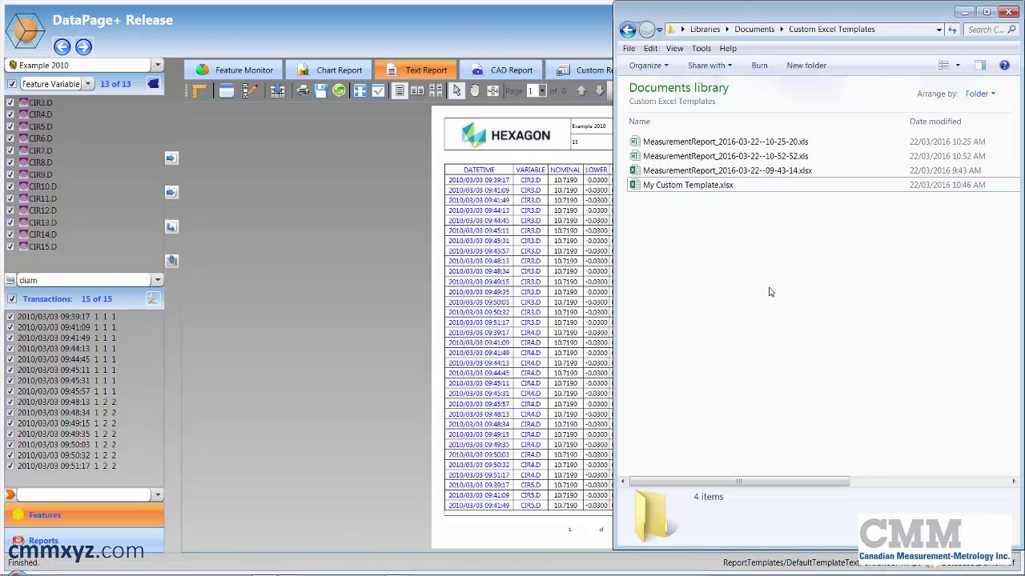
double_click(774, 172)
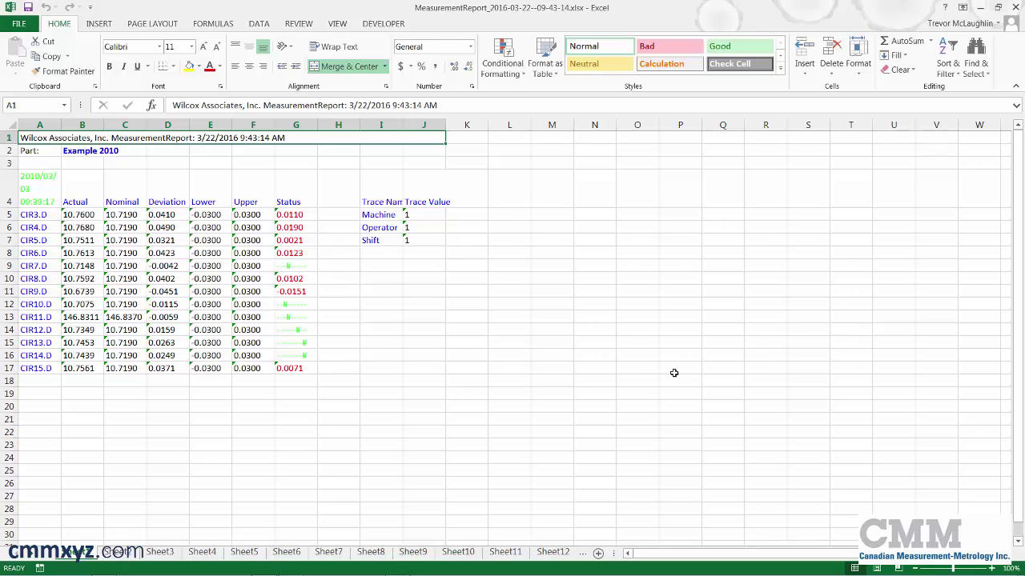
left_click(1015, 7)
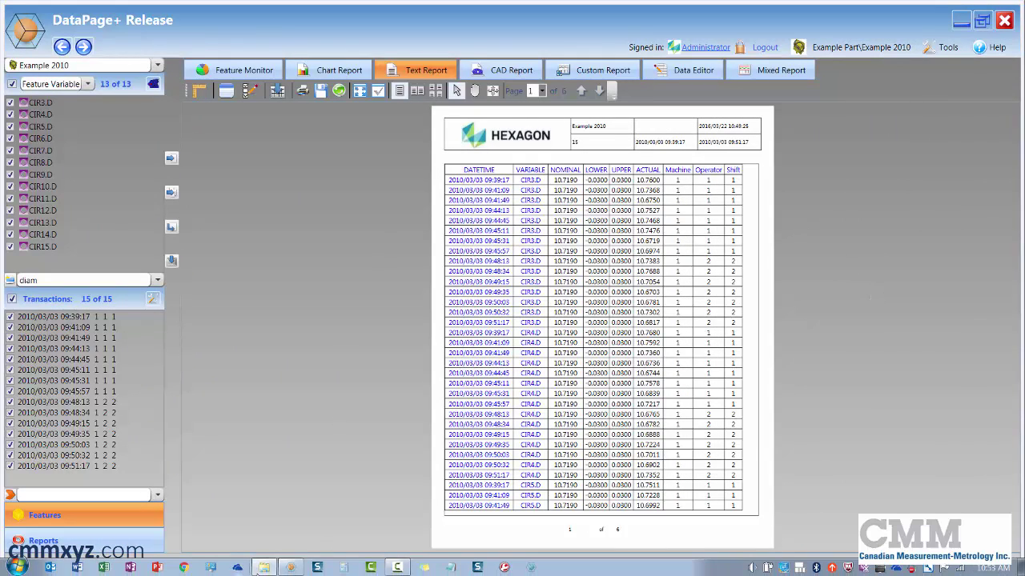
- Open My Custom Template.xlsx from the Custom Excel Templates folder, showing the blank ACME Measurement Report
left_click(265, 568)
left_click(726, 307)
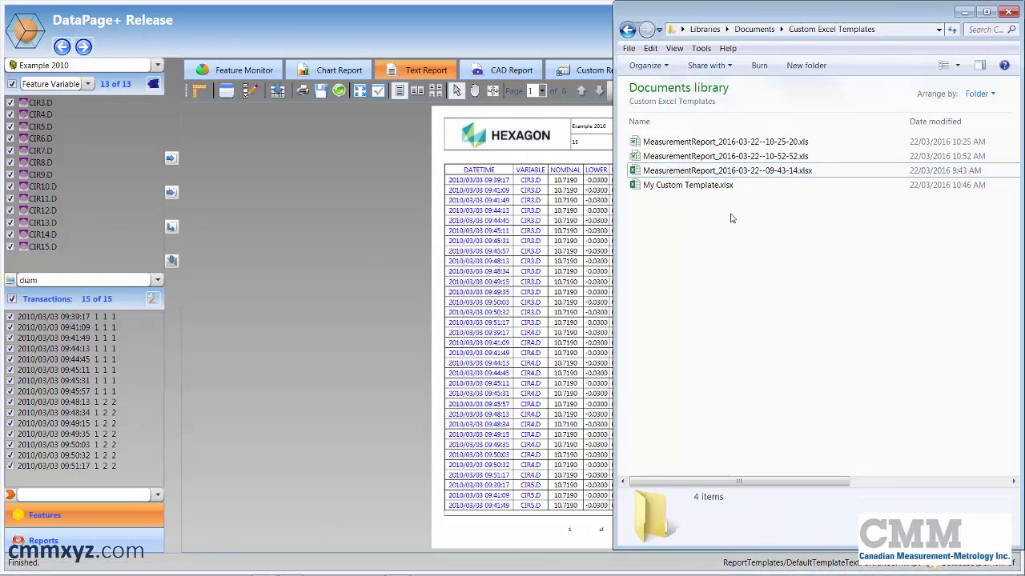
double_click(680, 189)
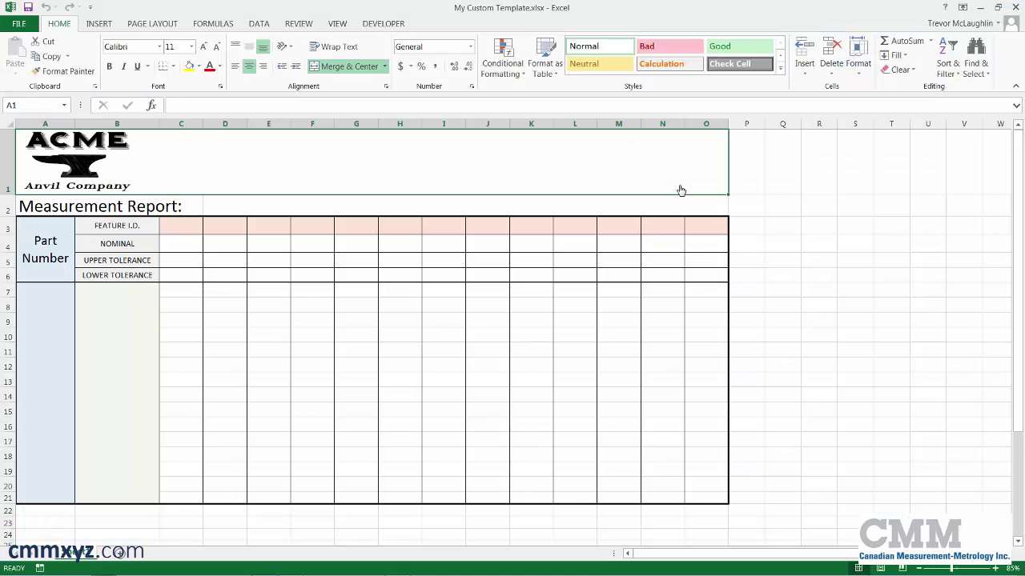
left_click(751, 510)
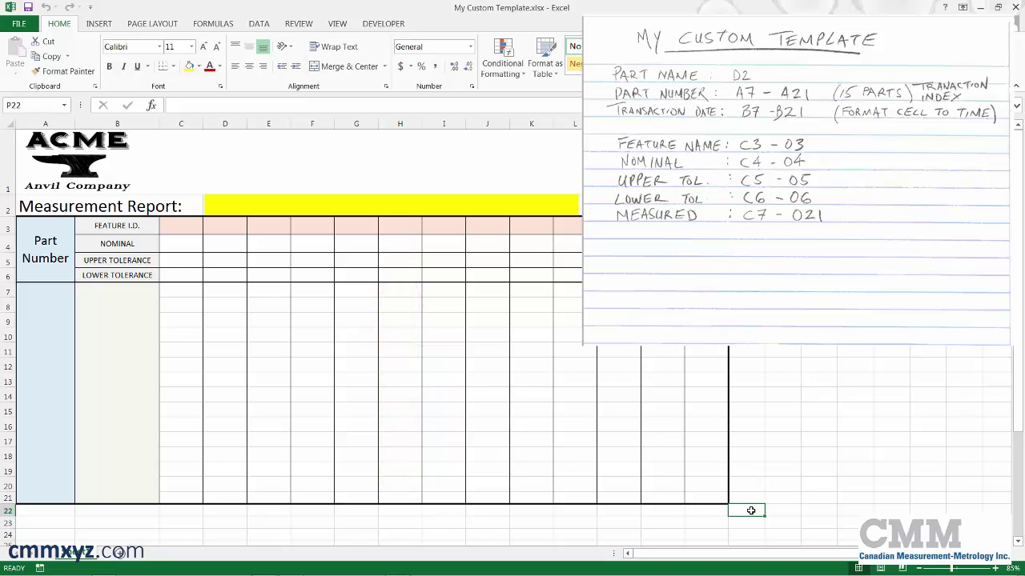
- Highlight cell D2 for the part name and the C7:O17 measured-values grid, then return to DataPage+
left_click(392, 206)
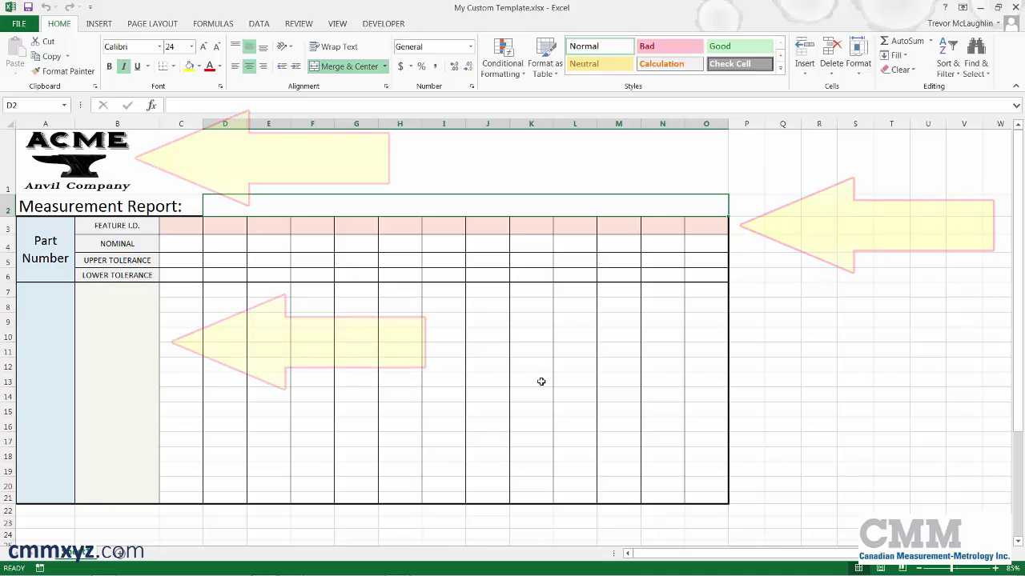
mouse_move(191, 293)
left_mouse_down()
mouse_move(430, 315)
mouse_move(680, 320)
mouse_move(693, 348)
mouse_move(705, 450)
mouse_move(693, 500)
left_mouse_up()
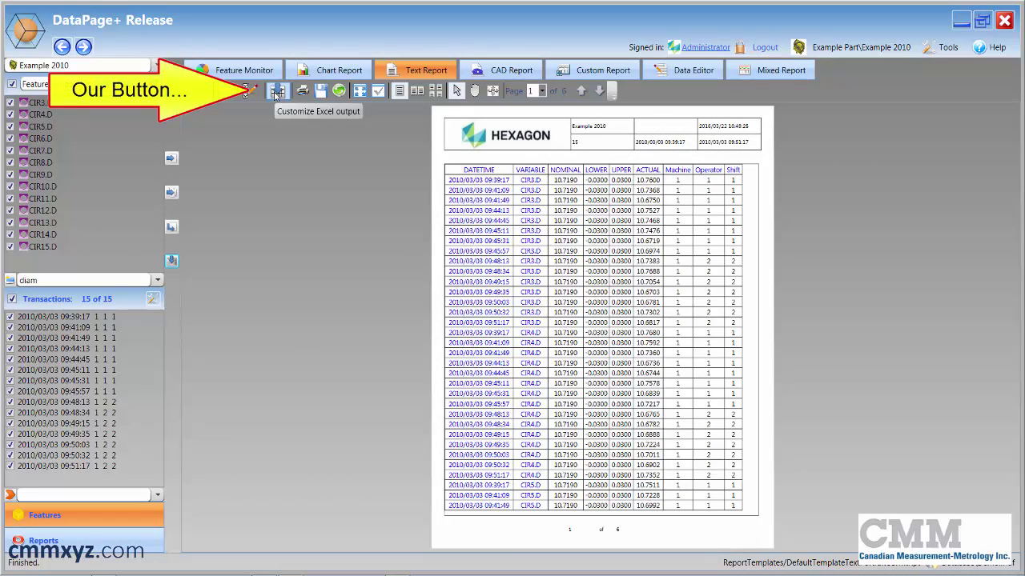
- Open the Customized Excel Report setup and load My Custom Template.xlsx as its template
left_click(274, 94)
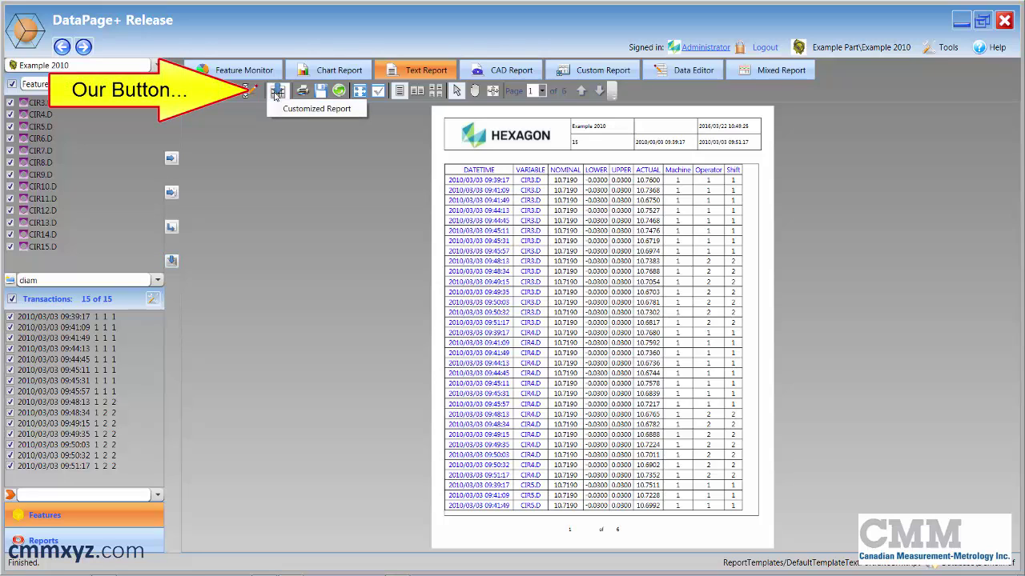
left_click(324, 109)
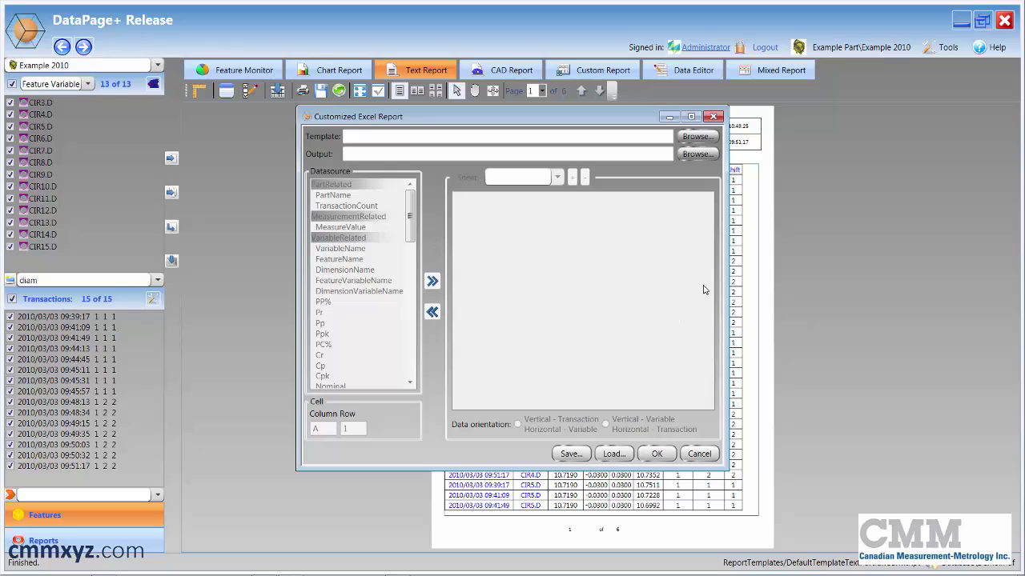
left_click(696, 137)
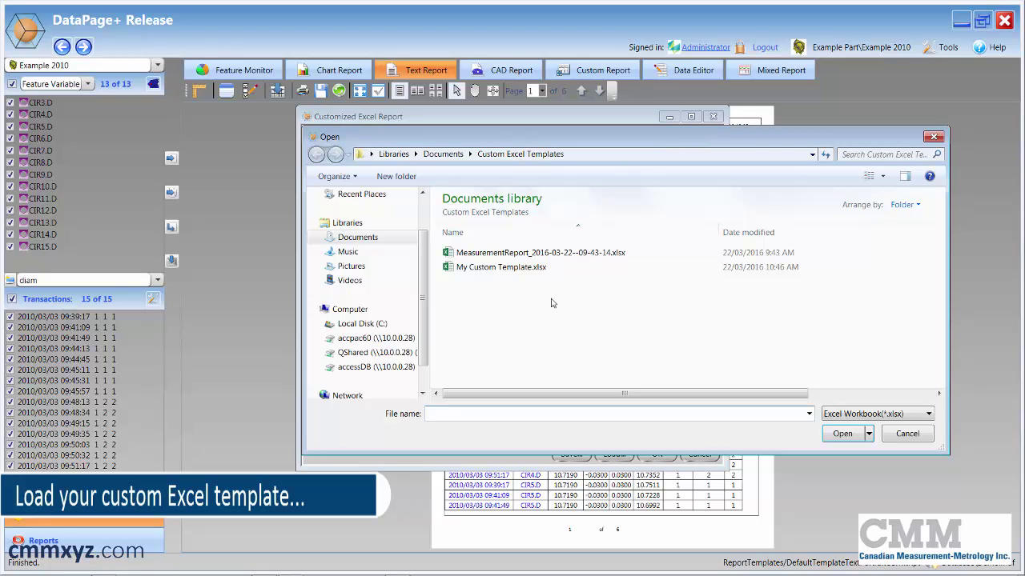
double_click(469, 268)
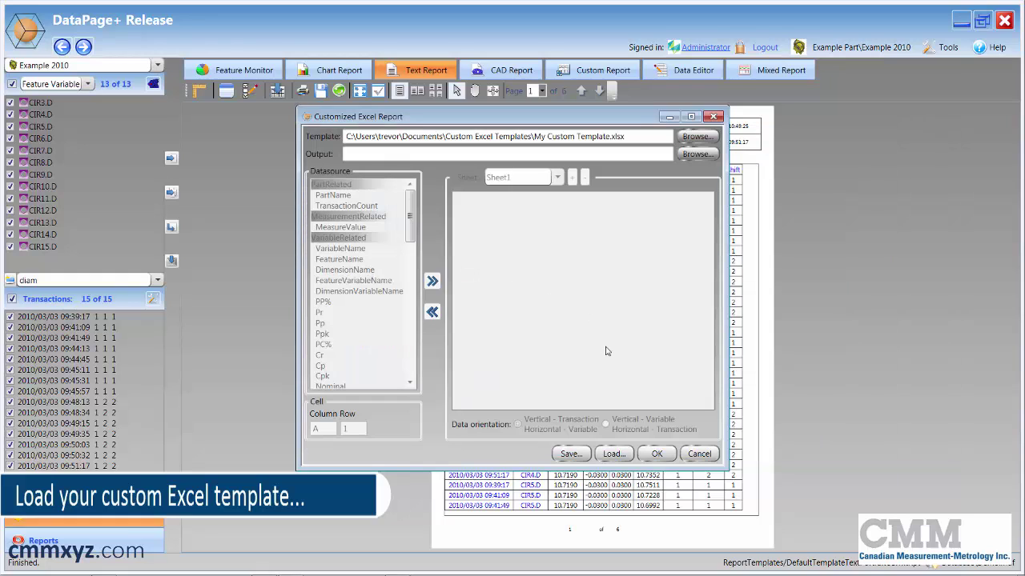
left_click(654, 153)
- Save the report output as 'inspection report' in the Custom Excel Templates folder
left_click(702, 155)
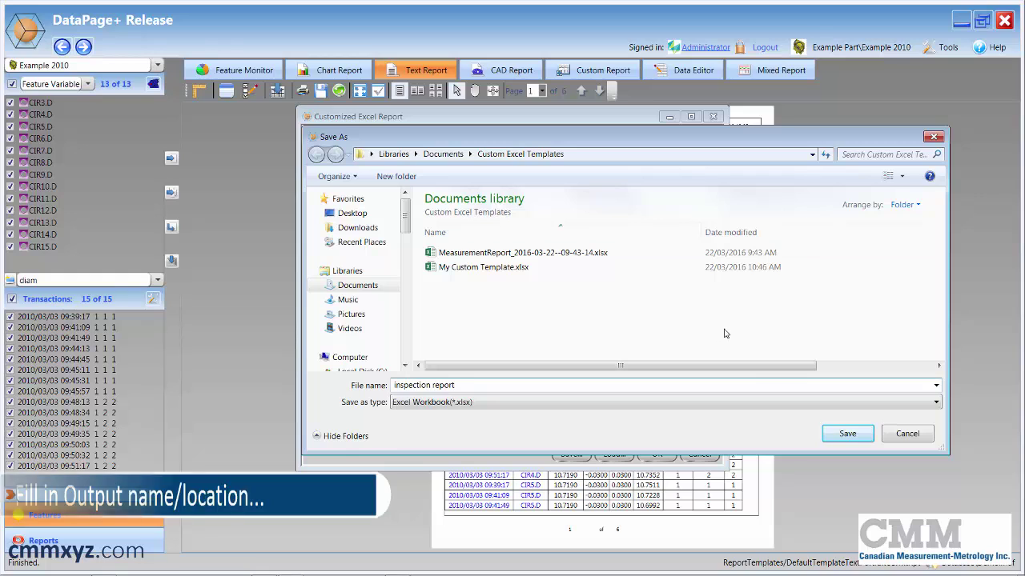
left_click(848, 434)
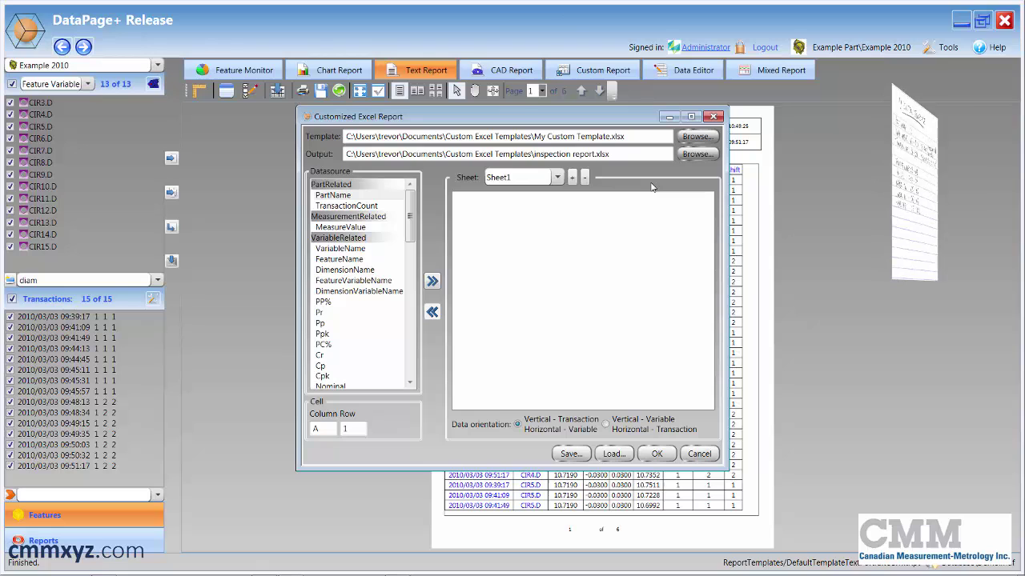
- Map PartName to column D, row 2 and add the PartName(D2) mapping
left_click(335, 196)
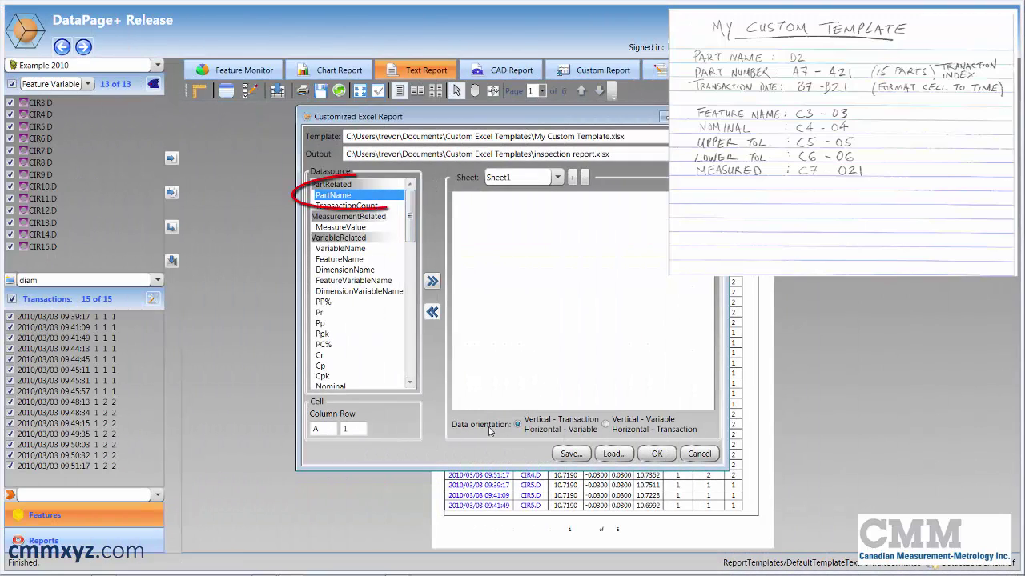
left_click(324, 428)
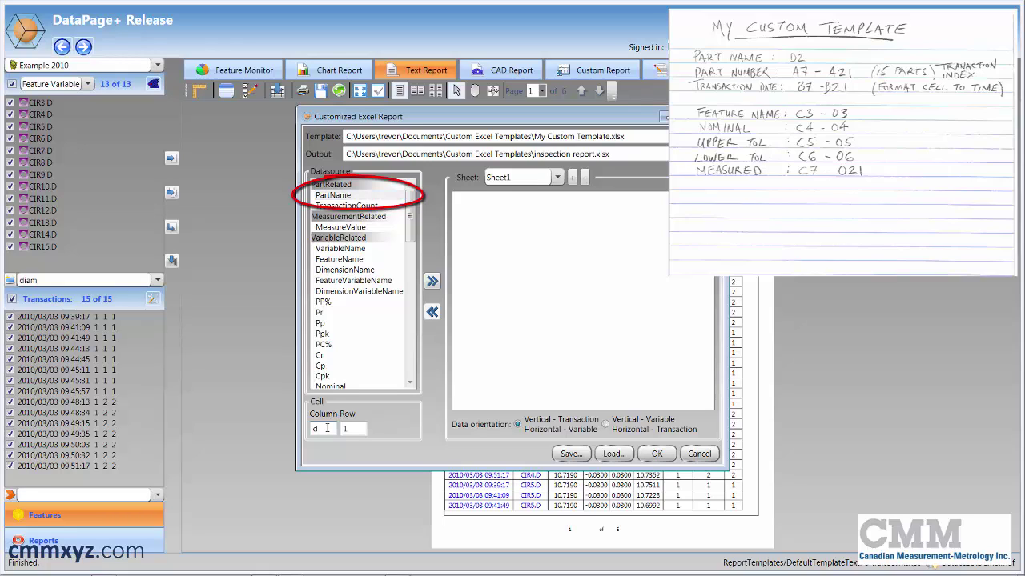
key("Tab")
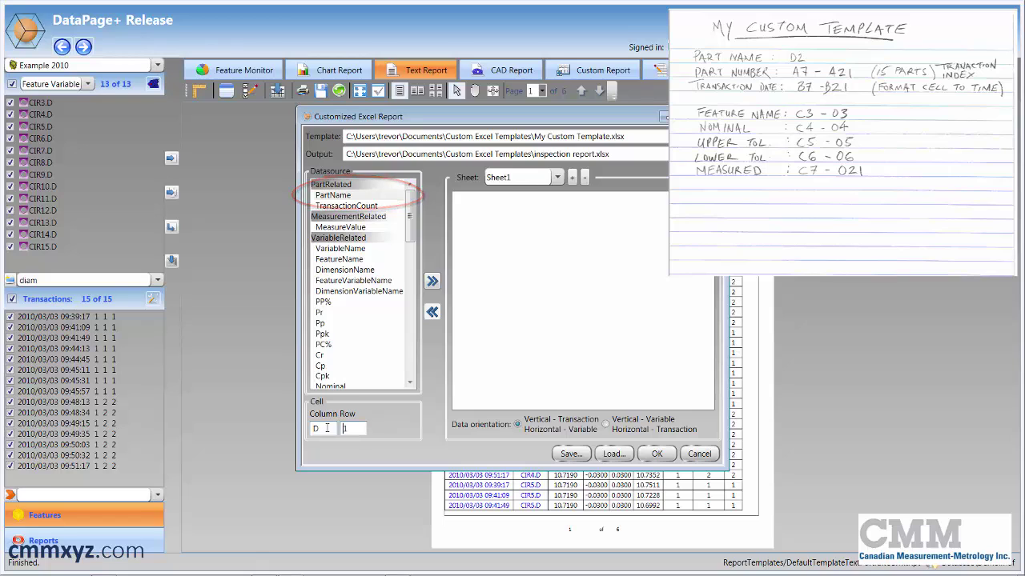
type("2")
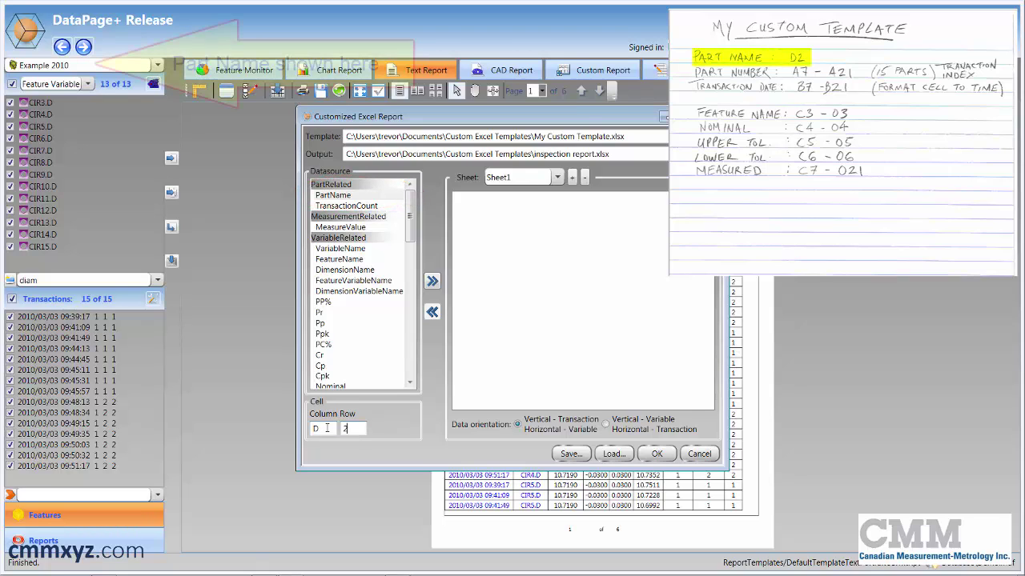
left_click(432, 282)
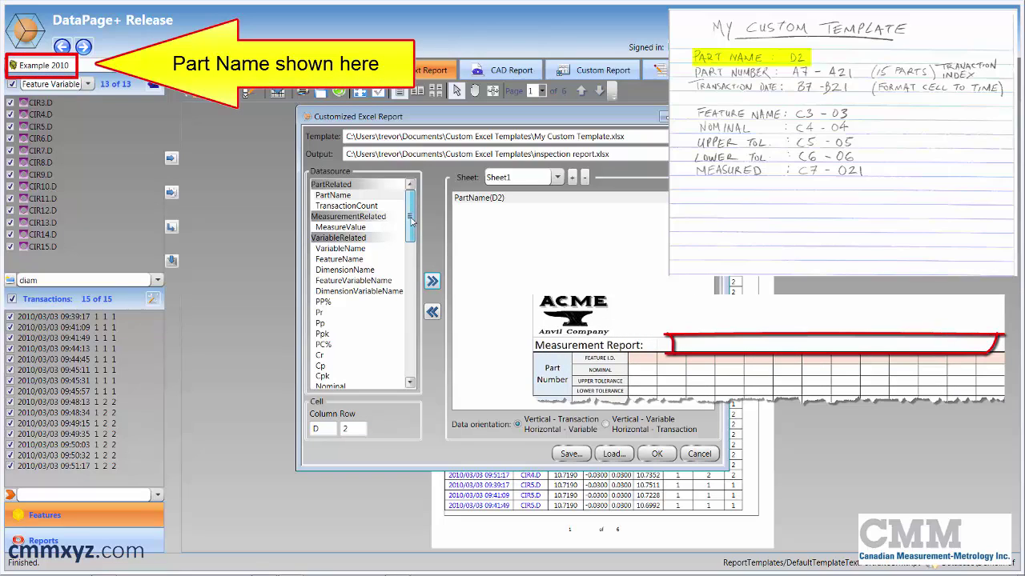
- Scroll the data list down to TransactionRelated and choose TransactionIndex
scroll(410, 221, "down", 1)
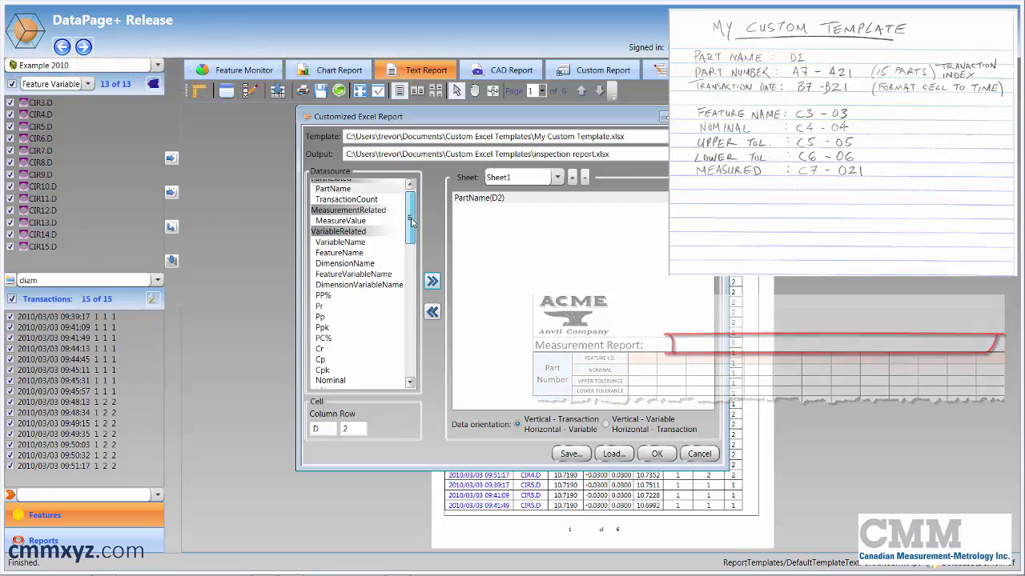
left_click_drag(410, 221, 404, 384)
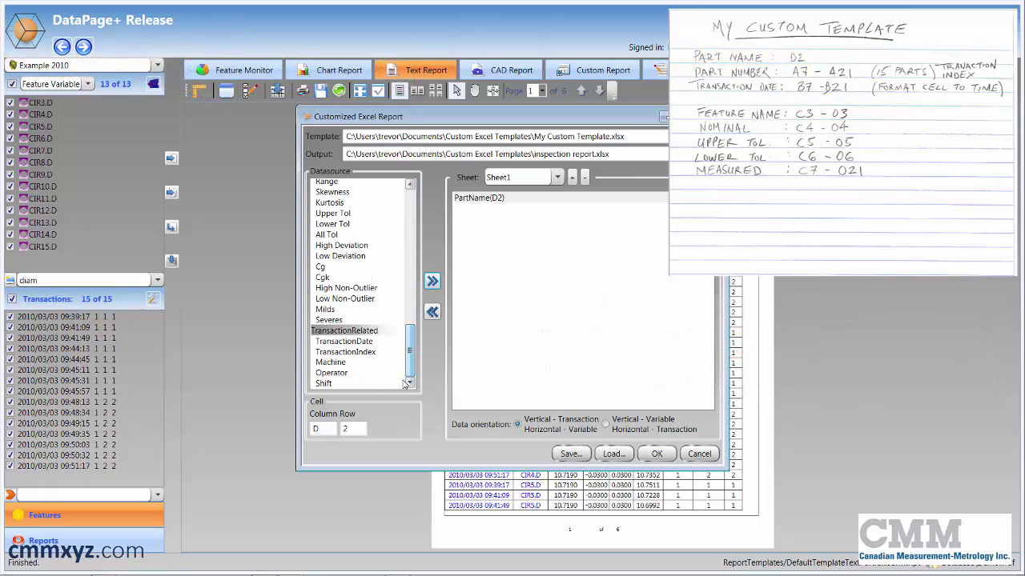
left_click(358, 356)
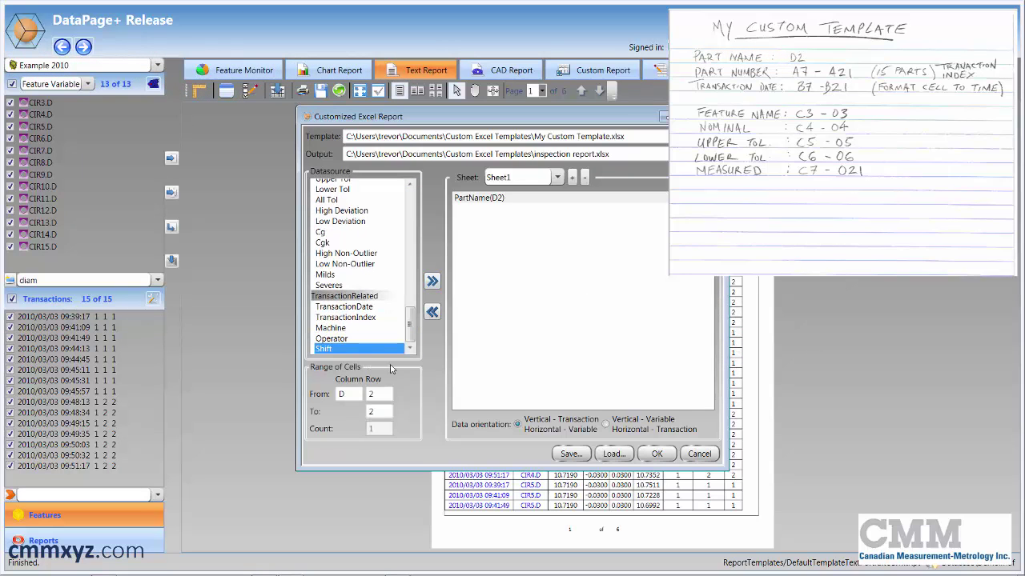
- Set the cell range From A7 To A21 (count 15) and add the TransactionDate(A7:A21) mapping
left_click(364, 309)
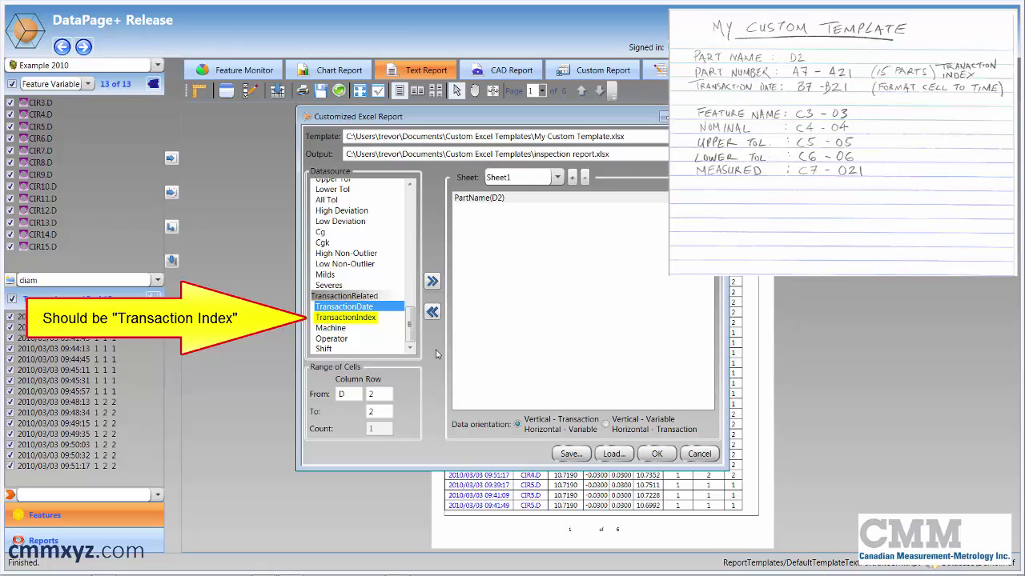
double_click(355, 395)
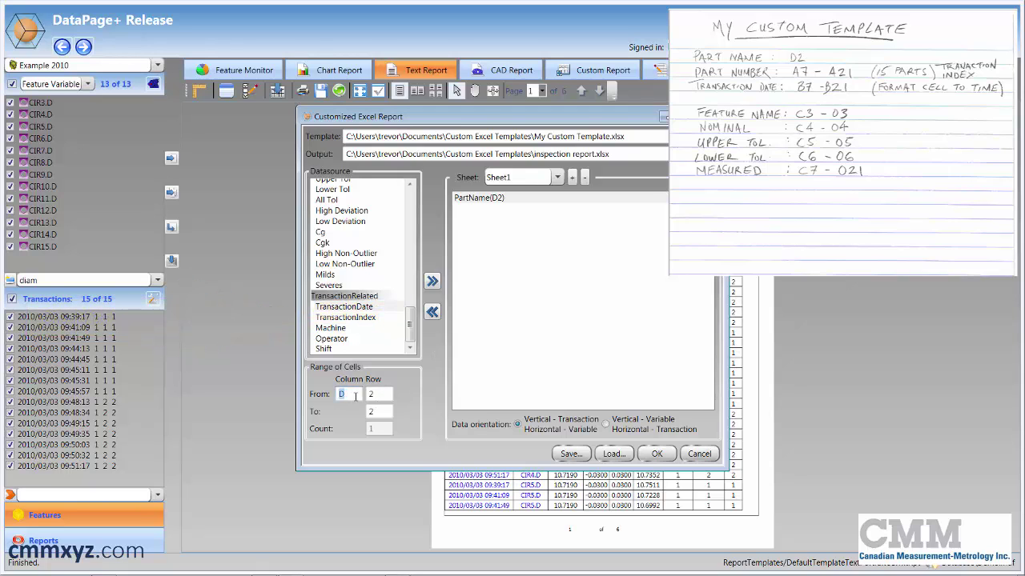
type("A")
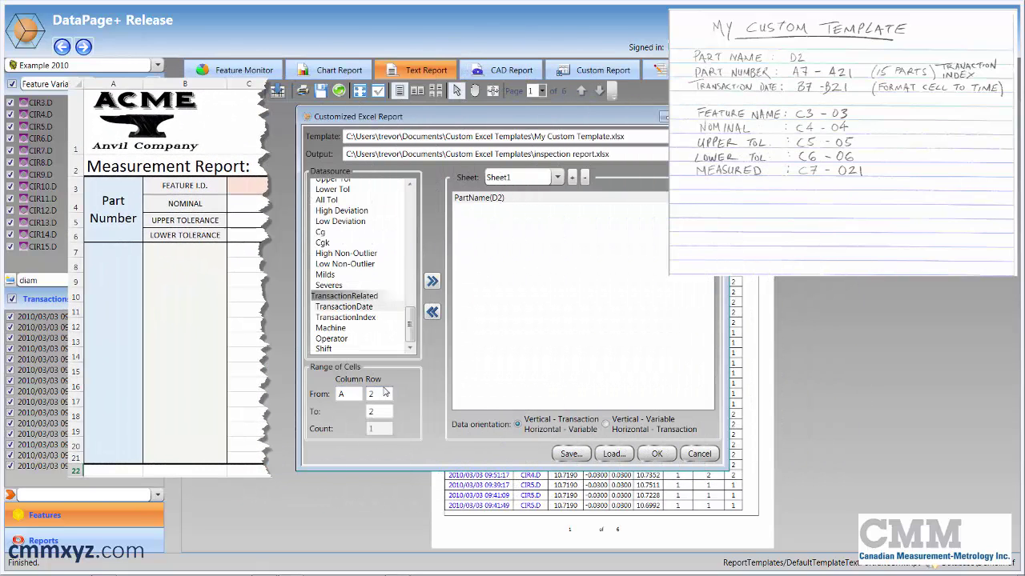
double_click(381, 393)
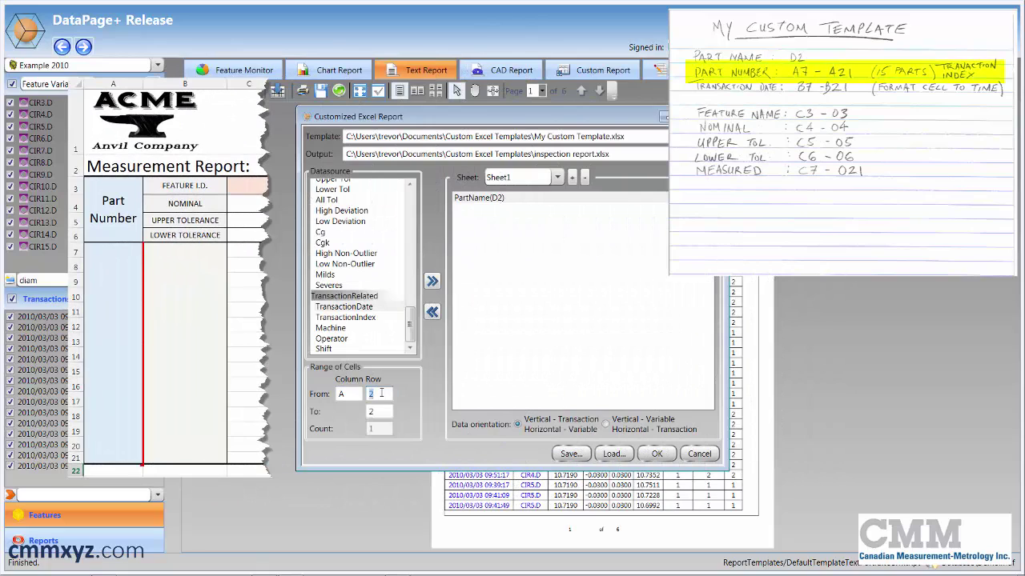
type("7")
key("Tab")
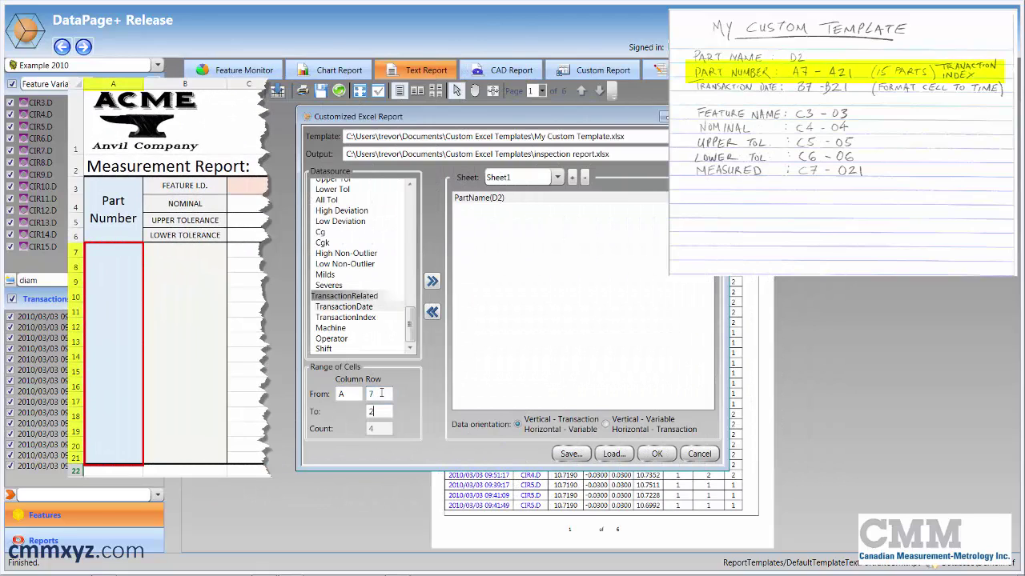
type("21")
key("Tab")
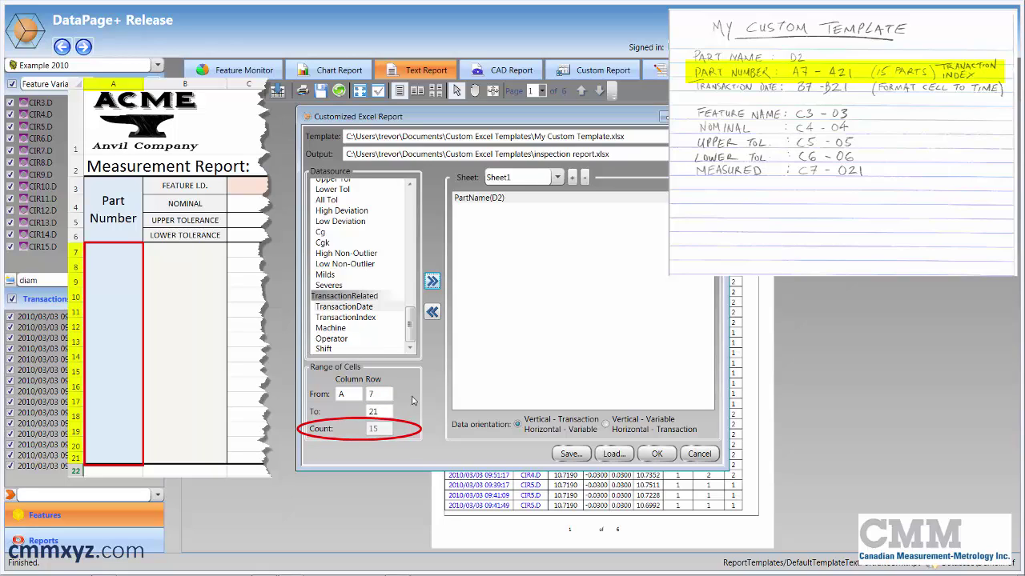
left_click(432, 282)
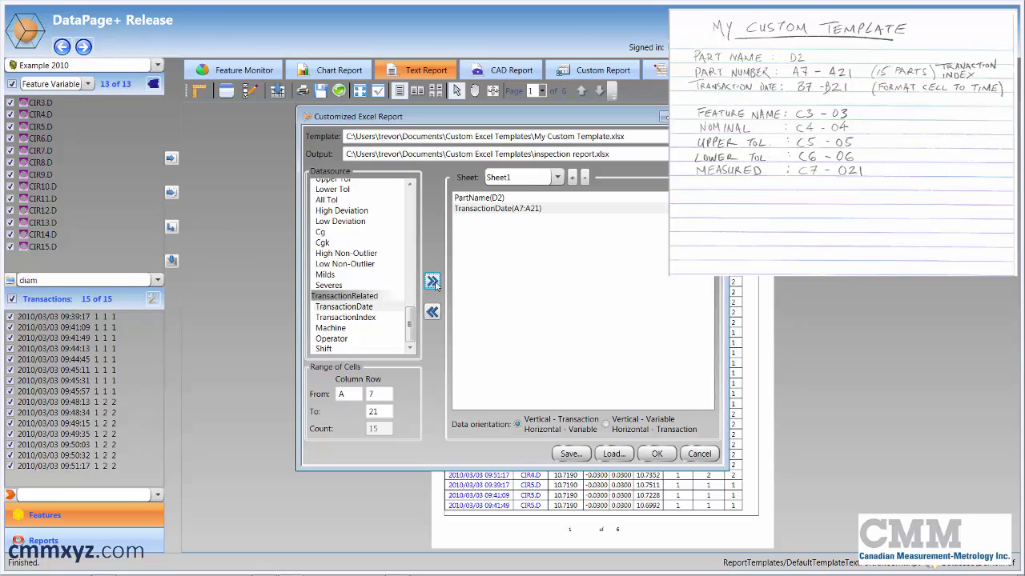
- Select TransactionDate, change the starting column to B, and add the TransactionDate(B7:B21) mapping
left_click(362, 307)
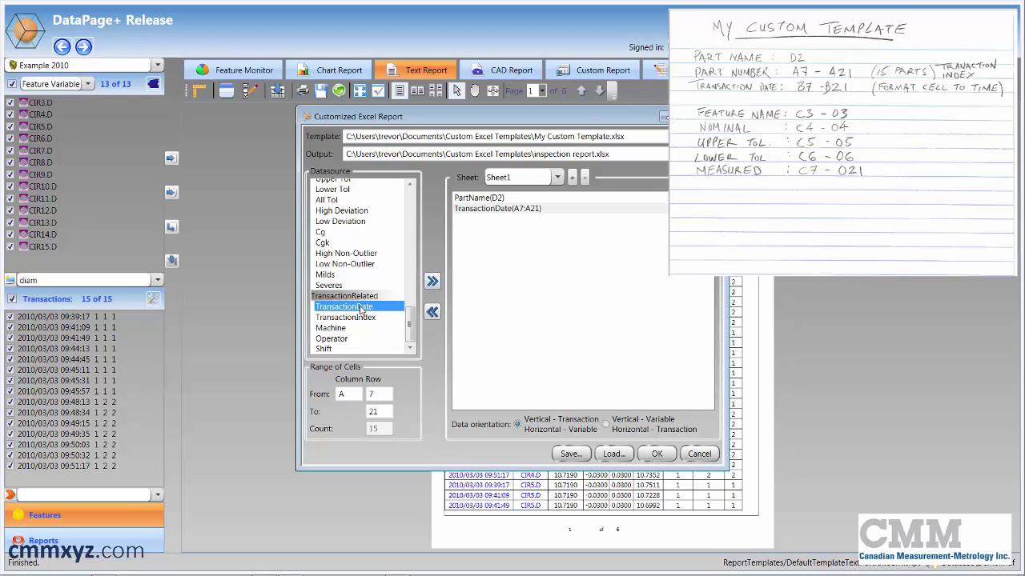
double_click(346, 393)
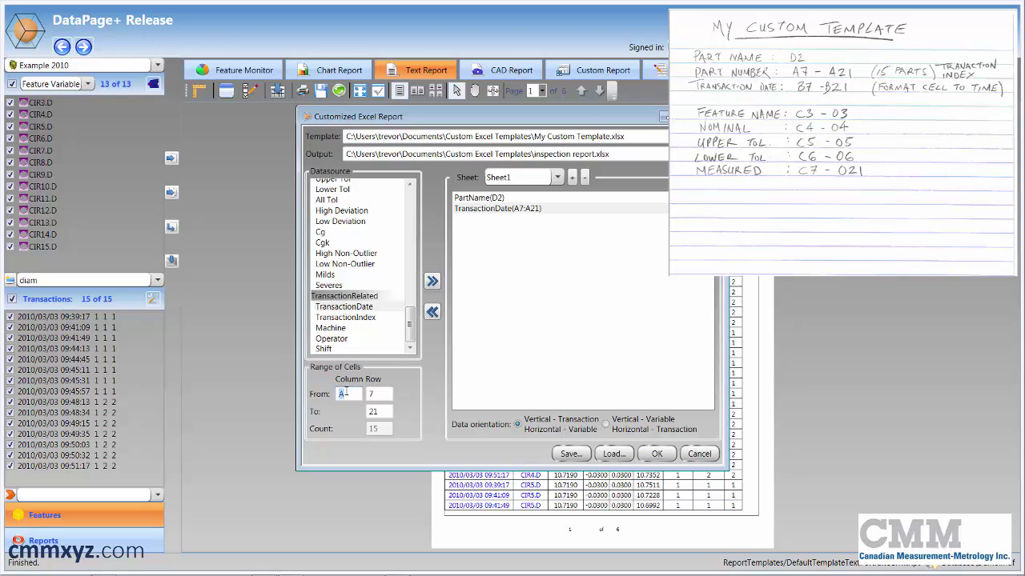
type("B")
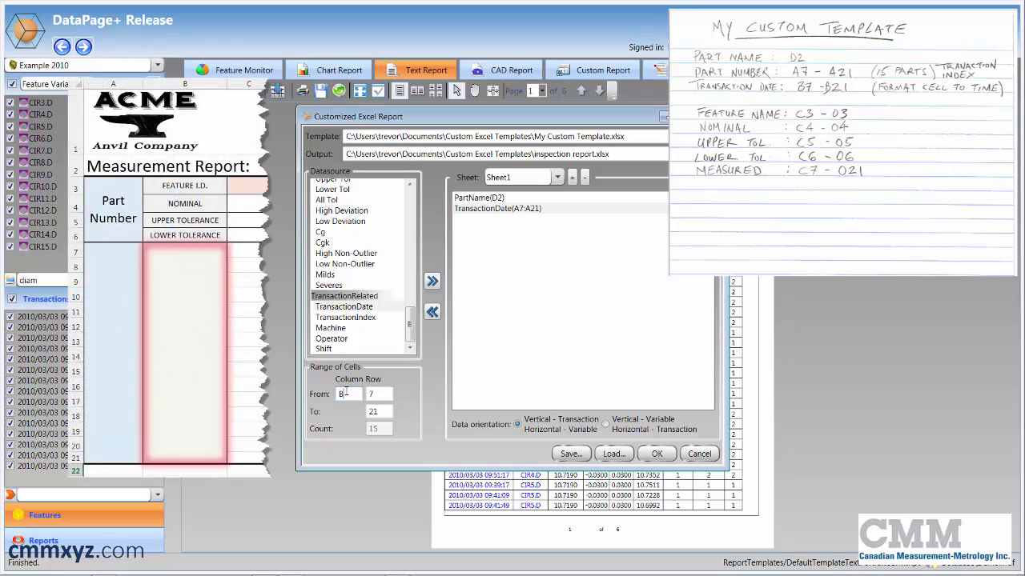
left_click(383, 416)
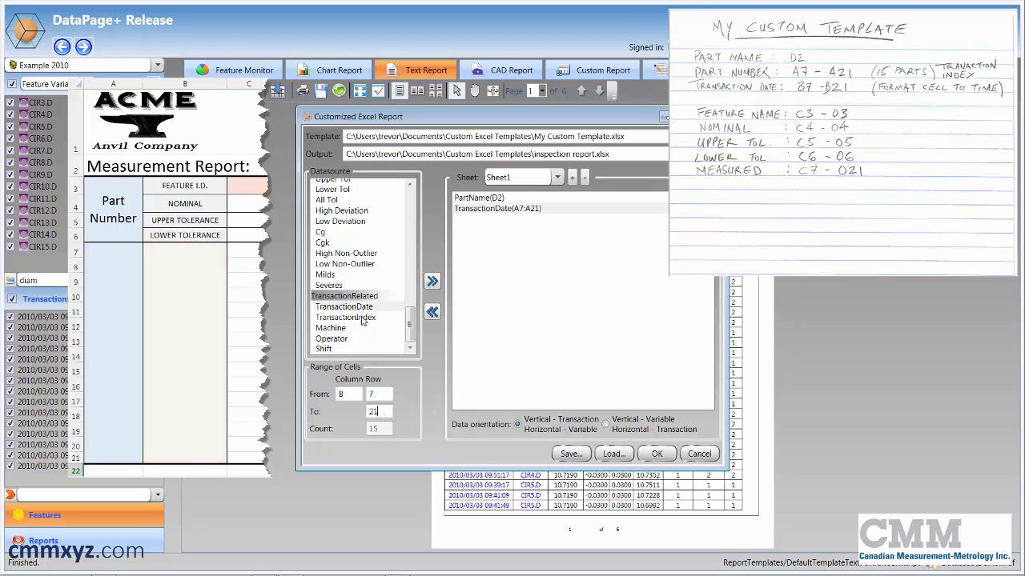
left_click(432, 282)
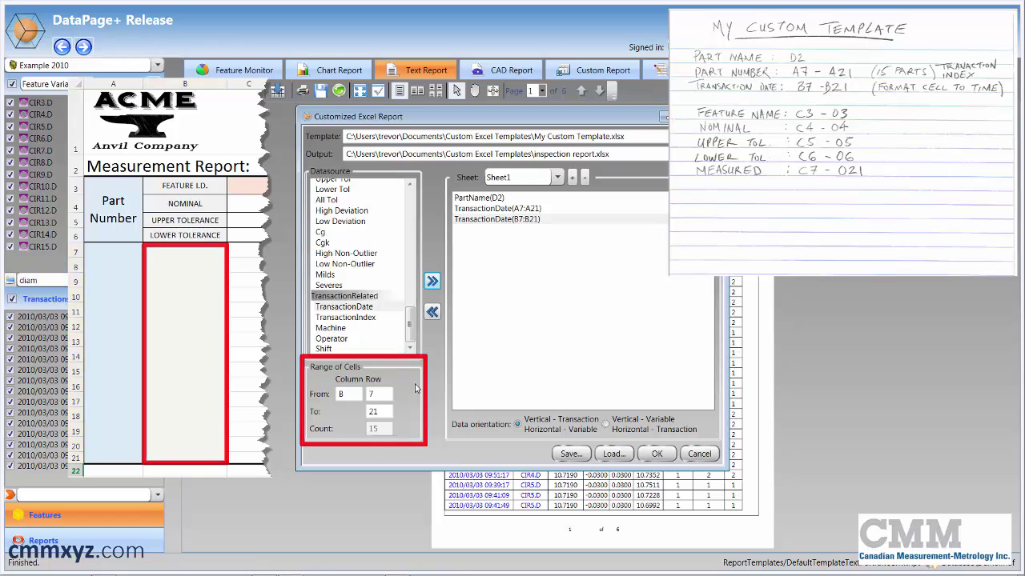
- Select FeatureName, set the range From C3 To O3 (count 13), and add the mapping
scroll(364, 264, "up", 2)
scroll(391, 240, "up", 6)
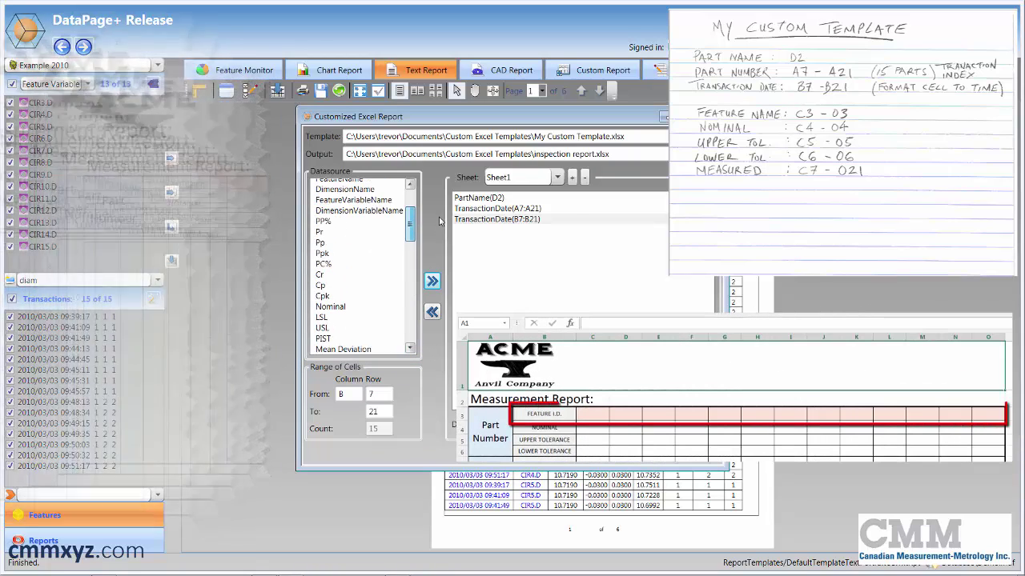
left_click(350, 228)
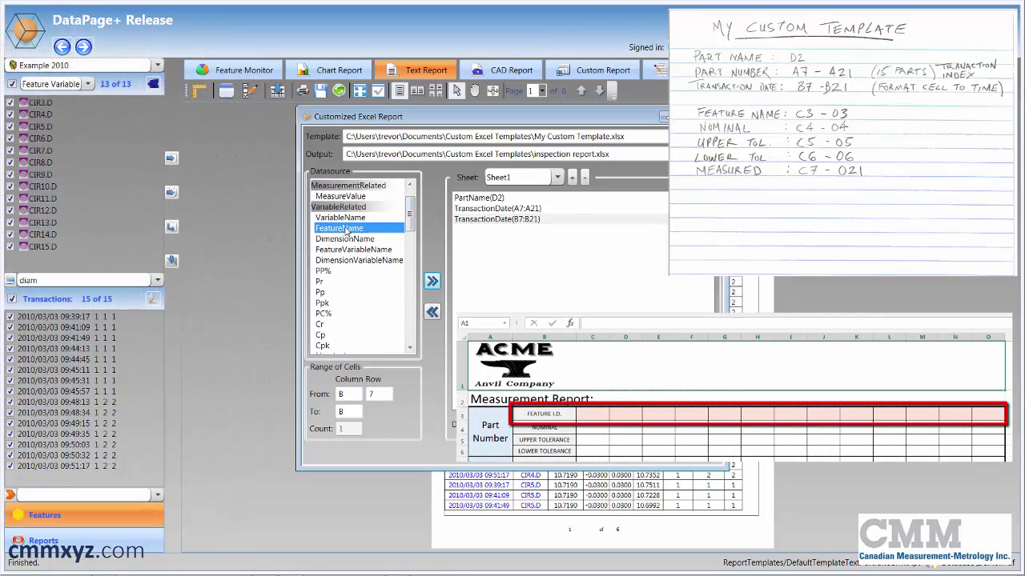
left_click(353, 395)
type("C")
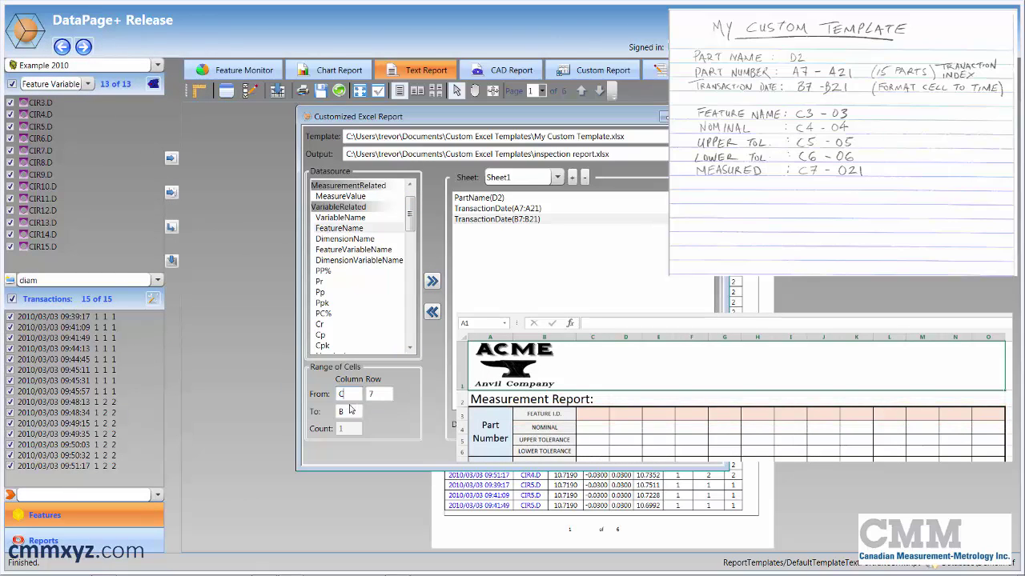
left_click(374, 394)
left_click(350, 409)
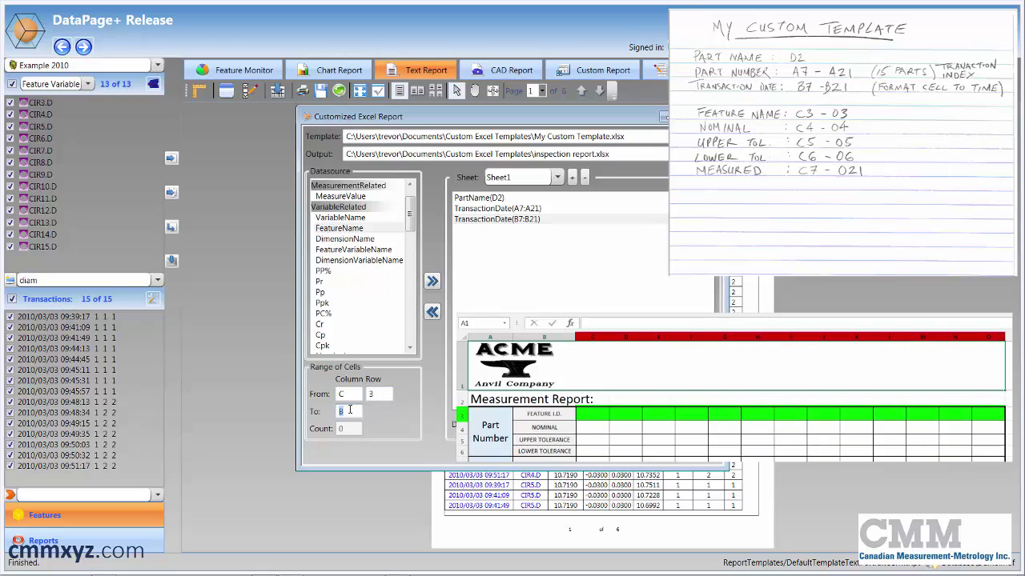
type("C")
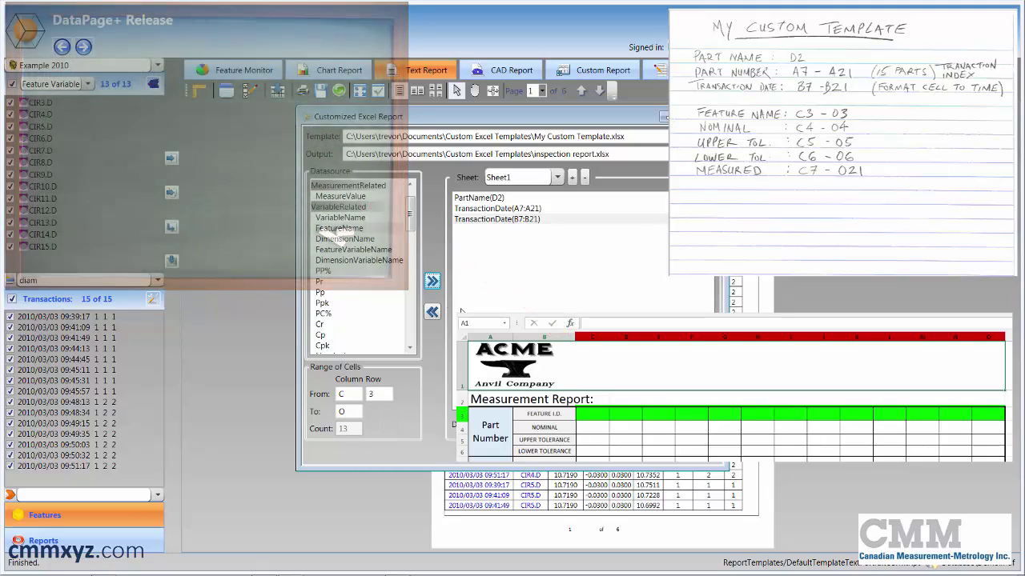
left_click(432, 281)
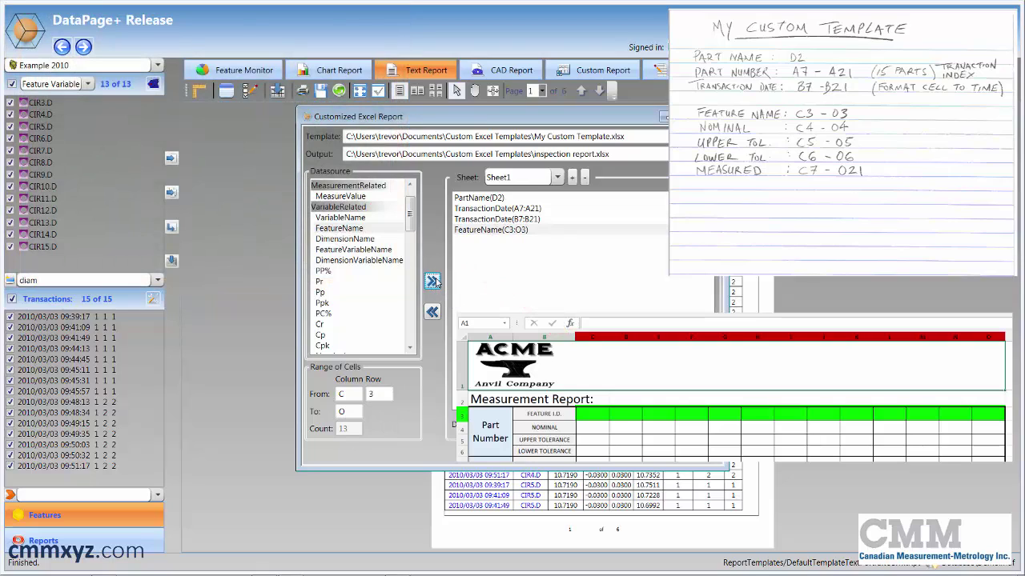
left_click(410, 349)
left_click(410, 349)
left_click(410, 348)
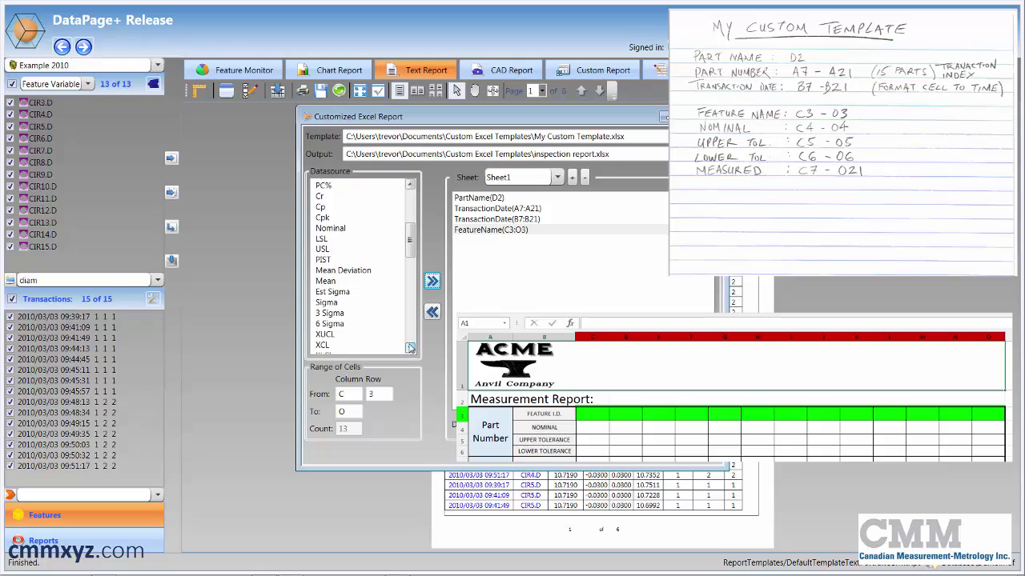
- Map Nominal to C4:O4 by changing the starting row to 4
left_click(410, 348)
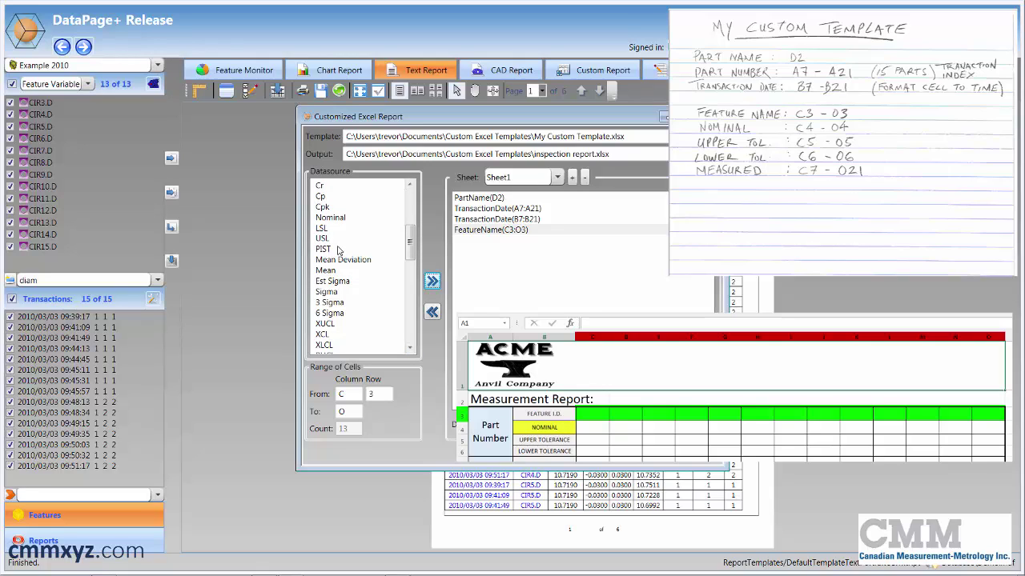
left_click(338, 218)
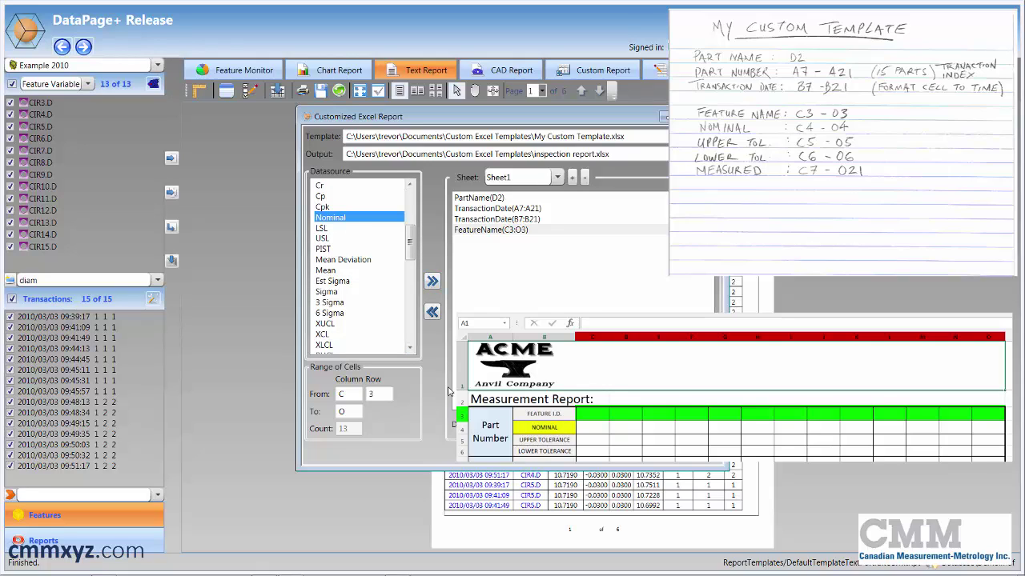
double_click(381, 394)
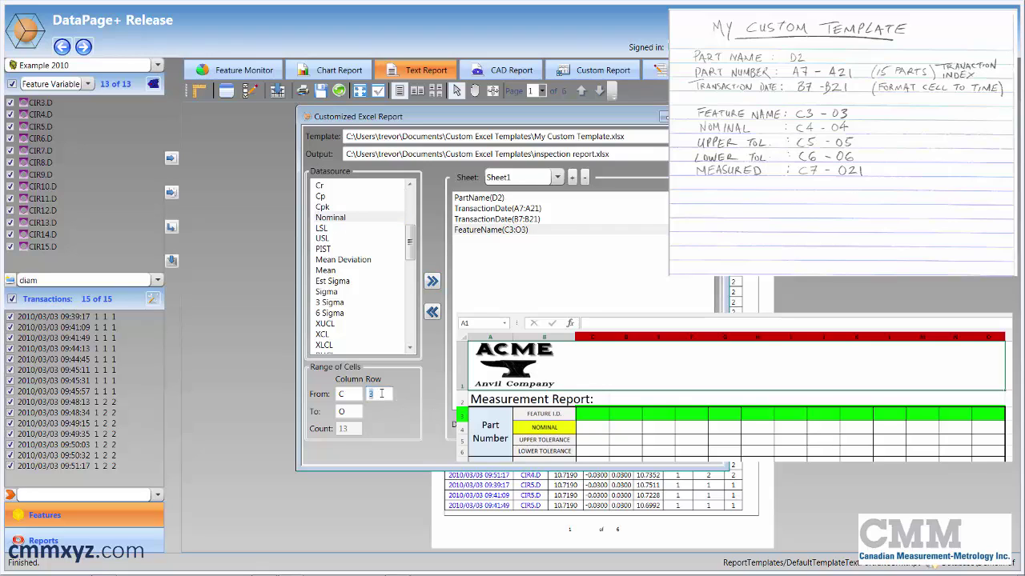
type("4")
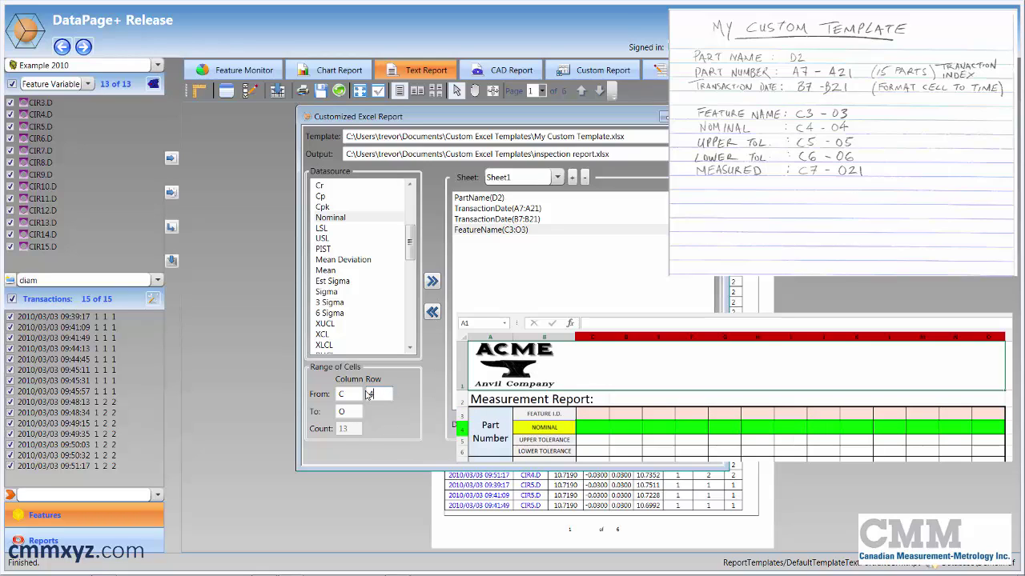
left_click(437, 284)
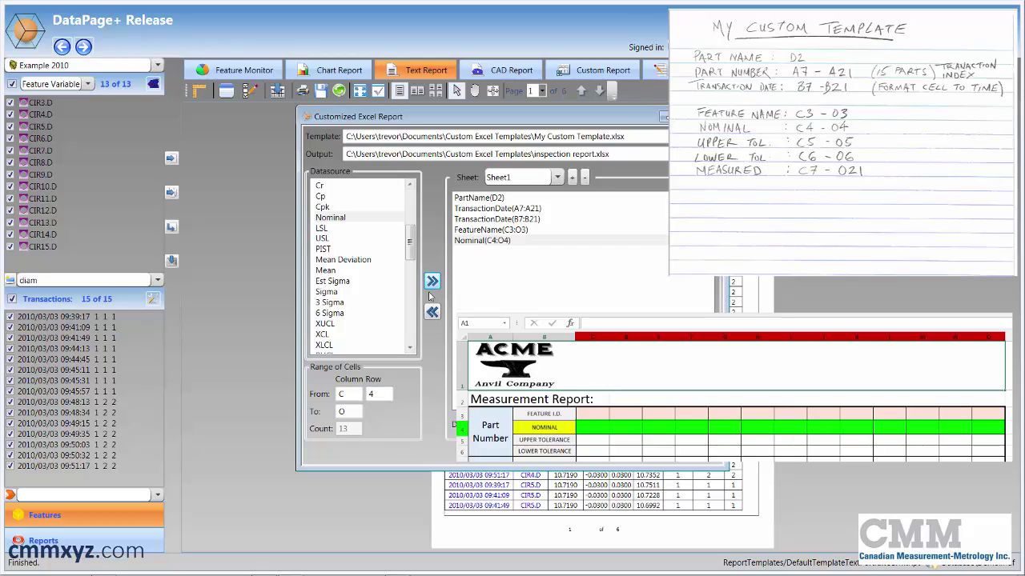
- Map Upper Tol to C5:O5 with the starting row set to 5
left_click(409, 349)
left_click(409, 349)
left_click(410, 349)
left_click(409, 349)
left_click(409, 349)
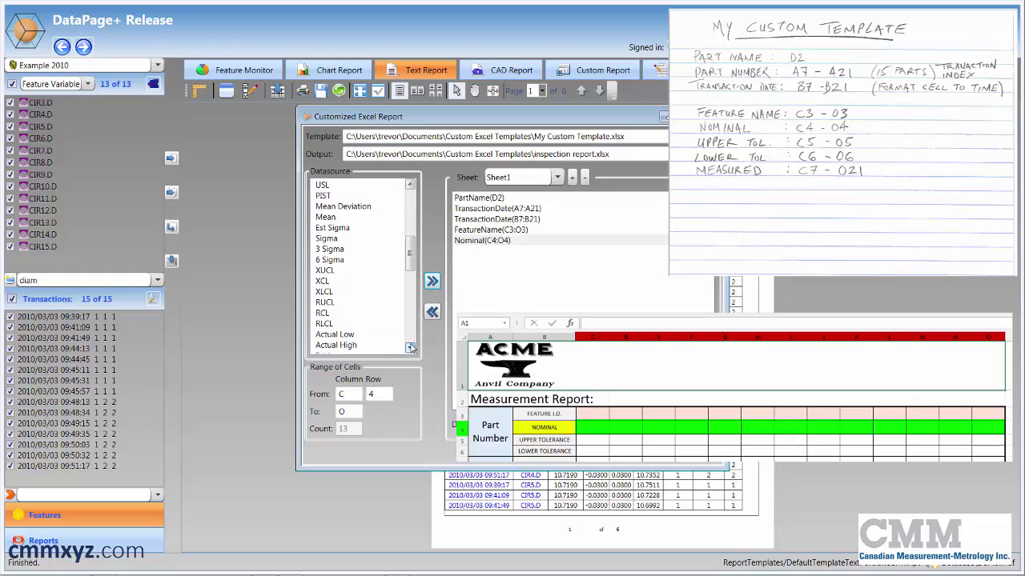
left_click(410, 349)
left_click(410, 349)
left_click(410, 349)
left_click(410, 349)
left_click(410, 349)
left_click(410, 349)
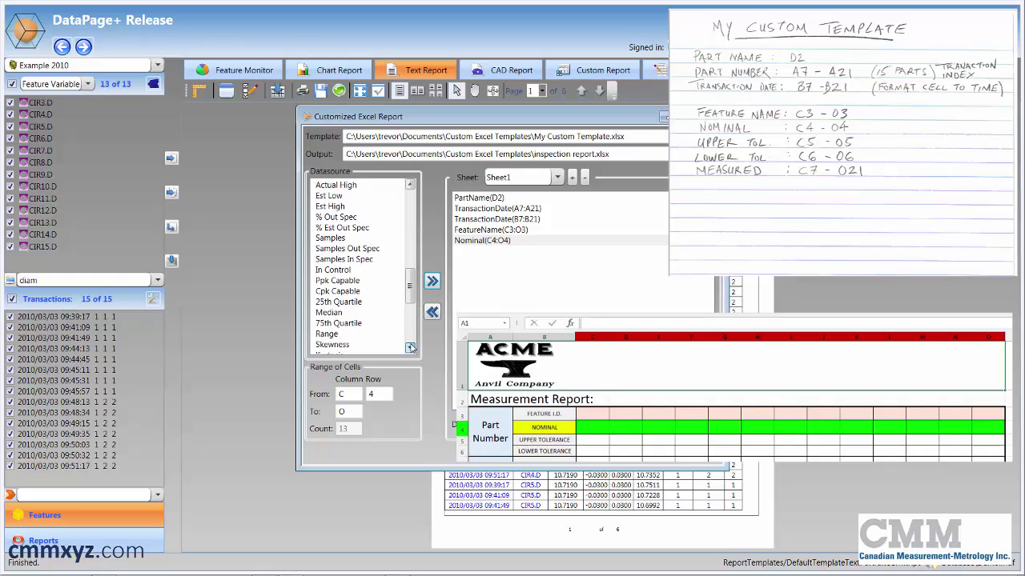
left_click(410, 349)
left_click(346, 324)
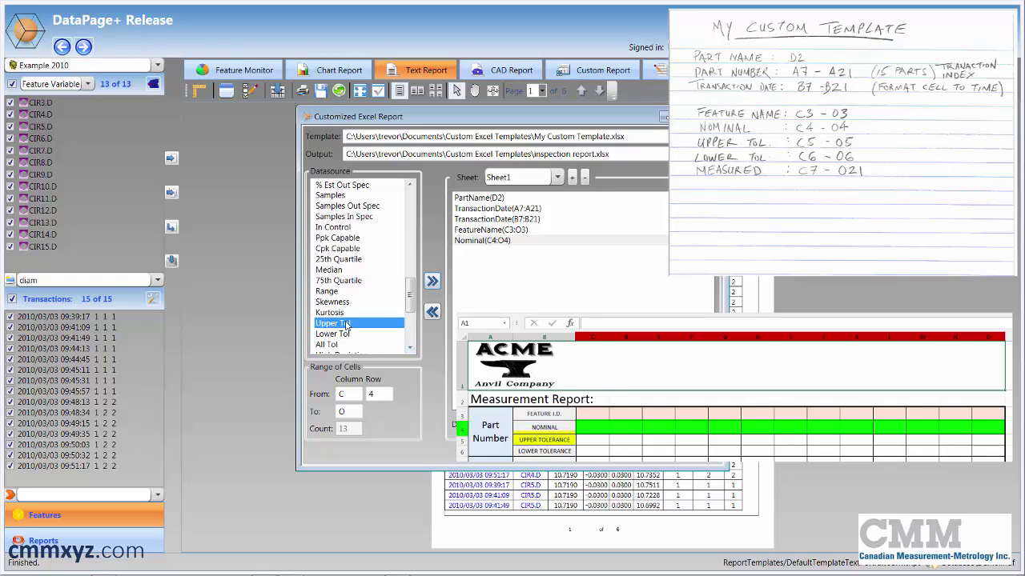
left_click(381, 393)
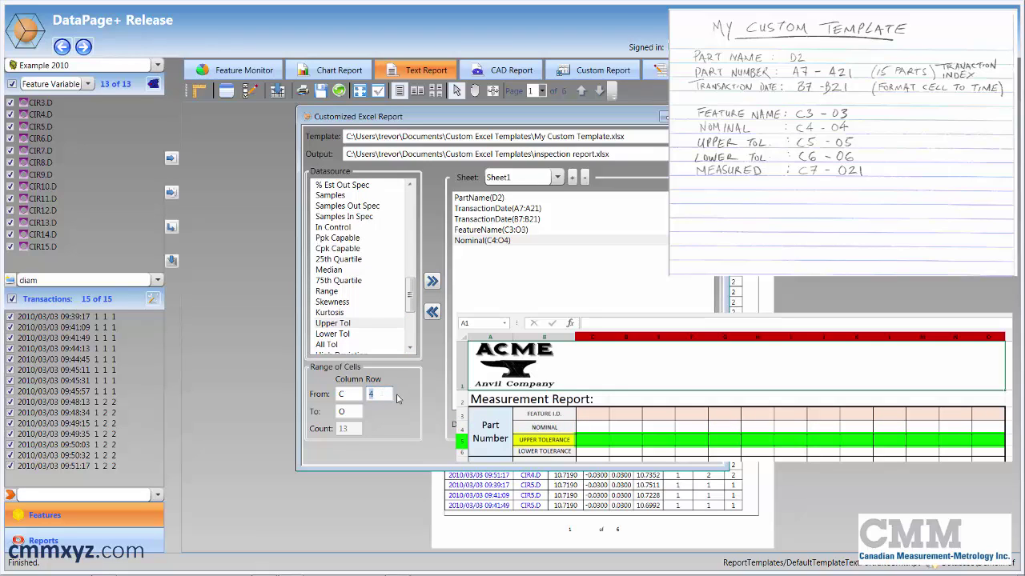
left_click(434, 283)
- Map Lower Tol to C6:O6 with the starting row set to 6
left_click(344, 334)
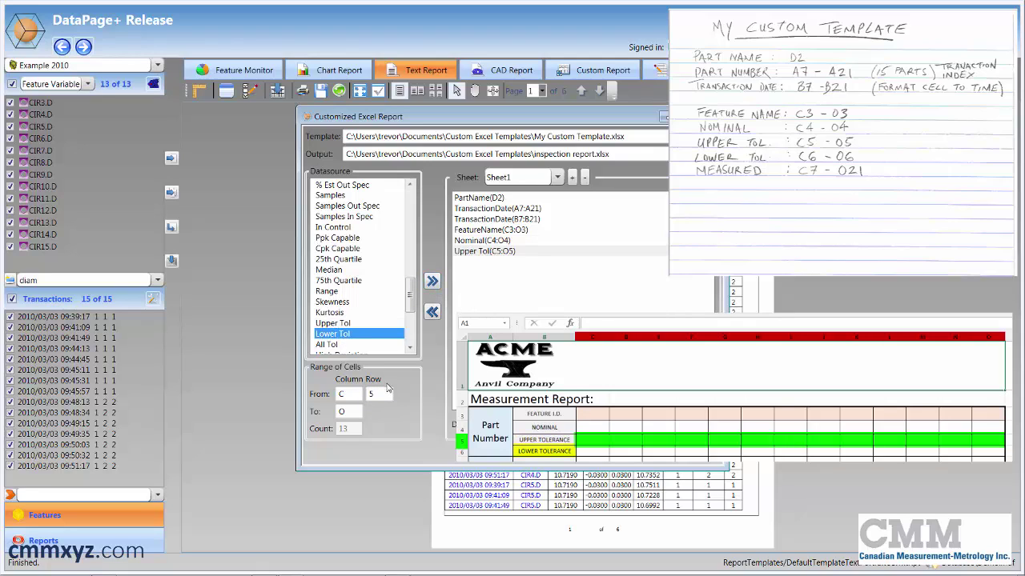
left_click(373, 393)
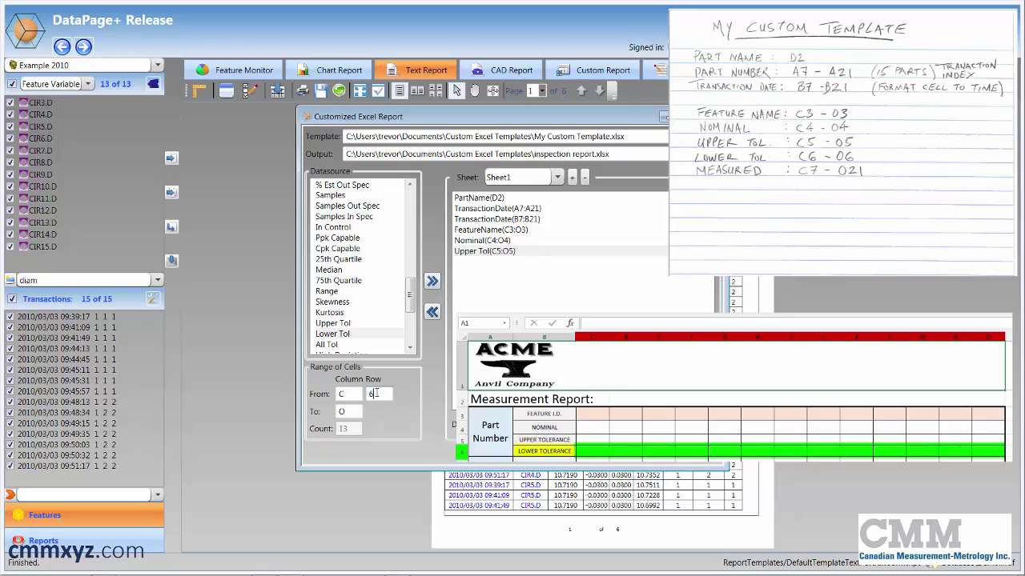
left_click(433, 284)
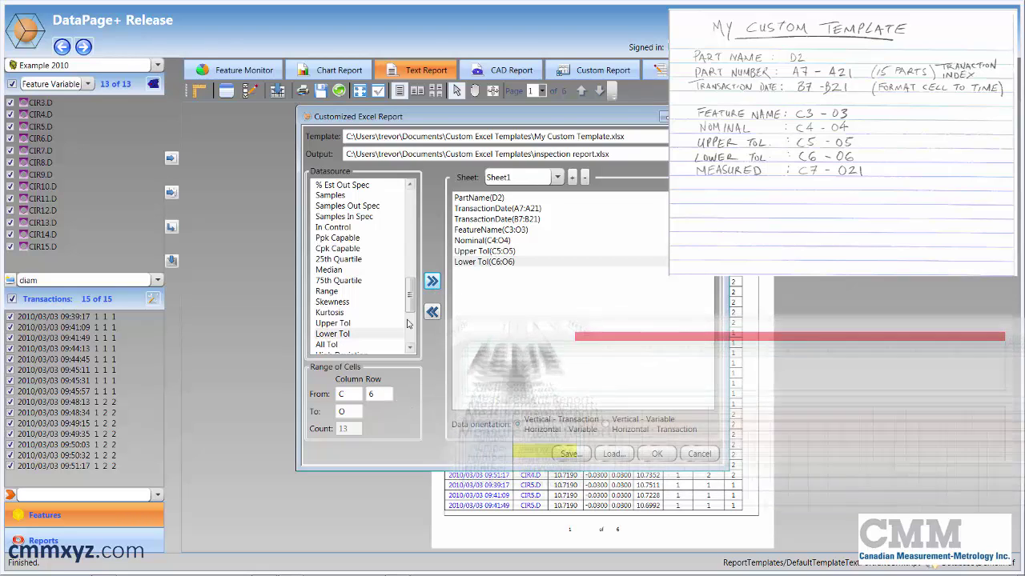
- Map MeasureValue to the report's cell range C7 through O21
left_click_drag(411, 308, 412, 208)
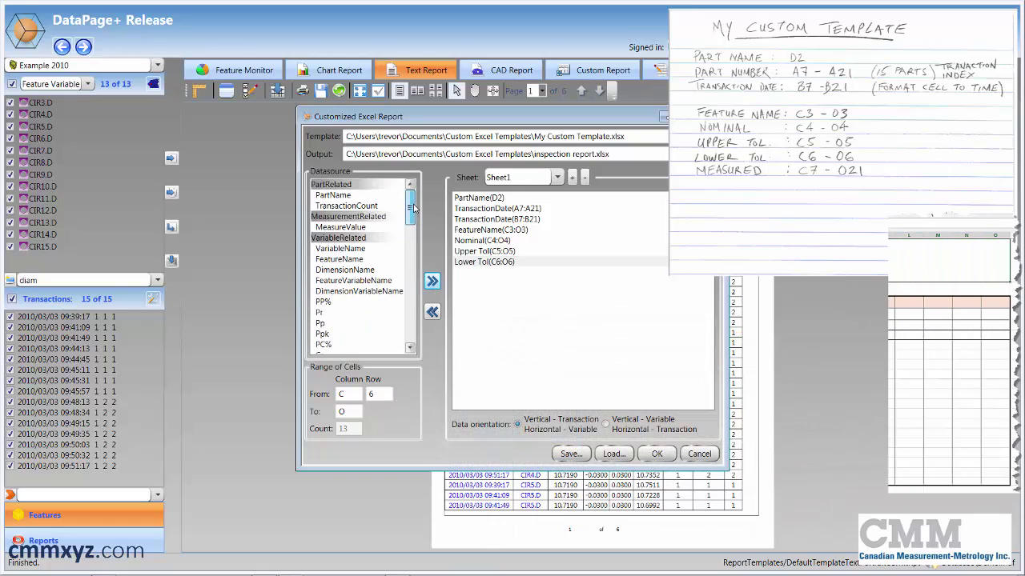
left_click(334, 227)
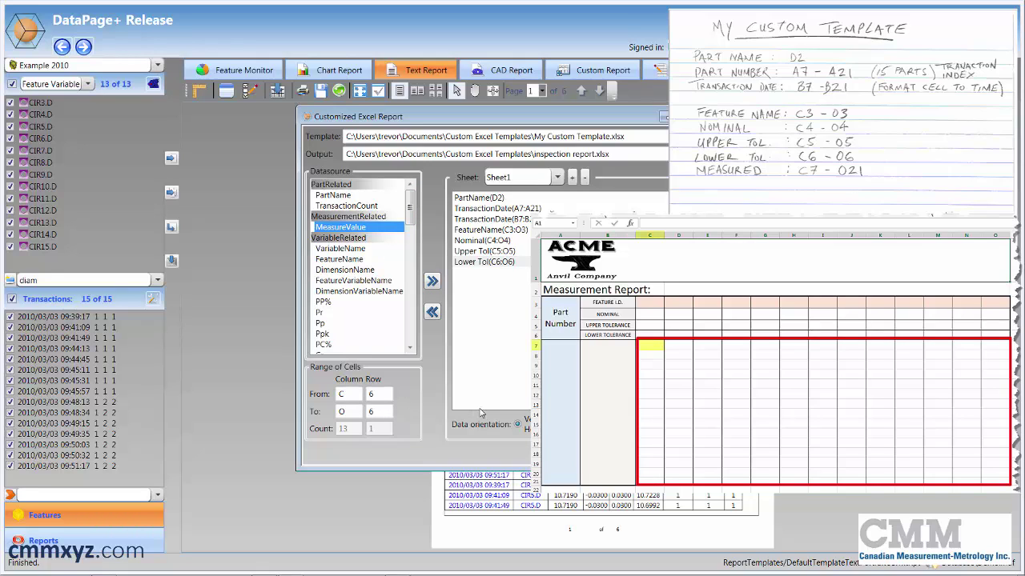
left_click(373, 394)
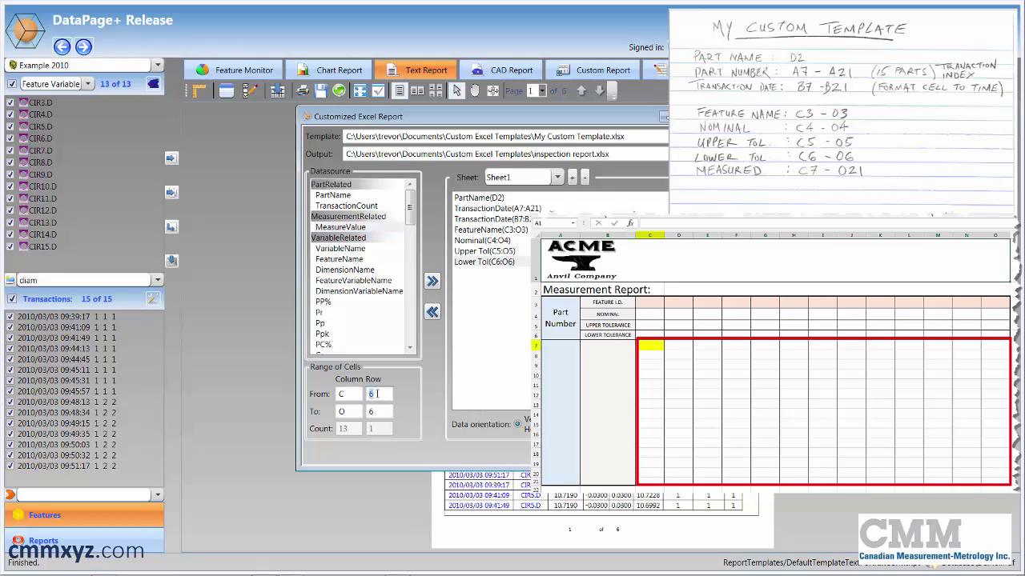
left_click(375, 412)
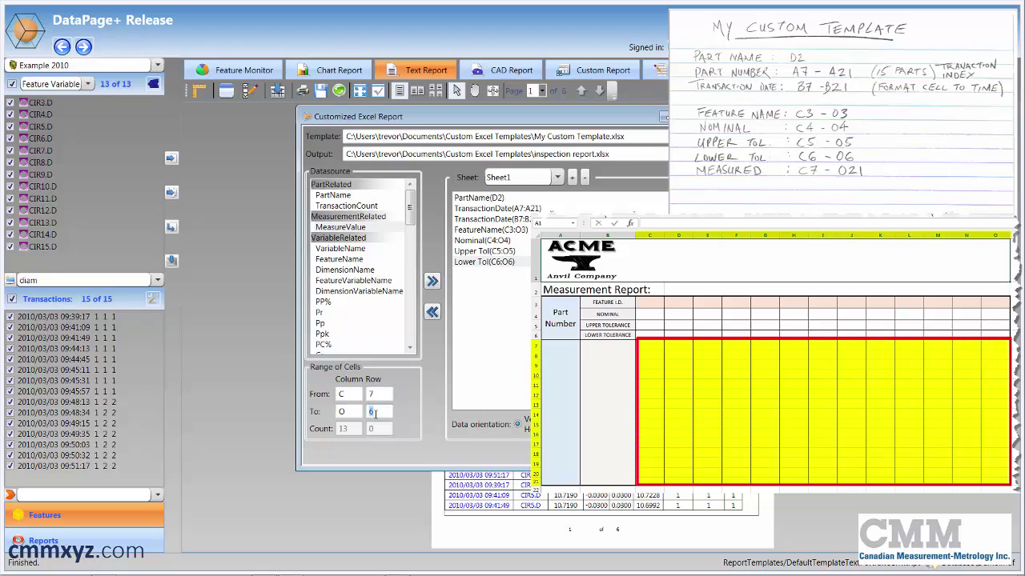
type("21")
left_click(432, 281)
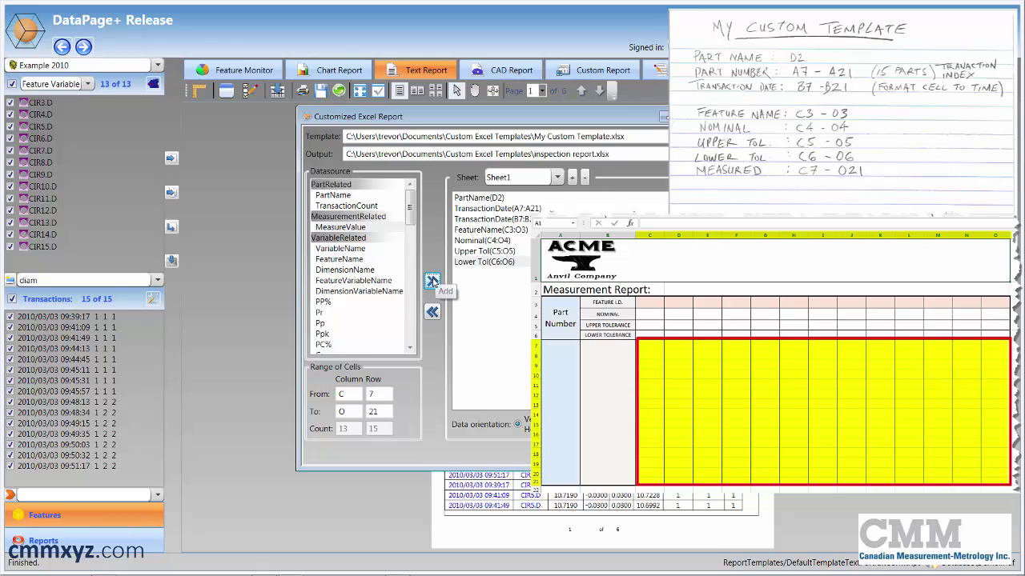
left_click(431, 281)
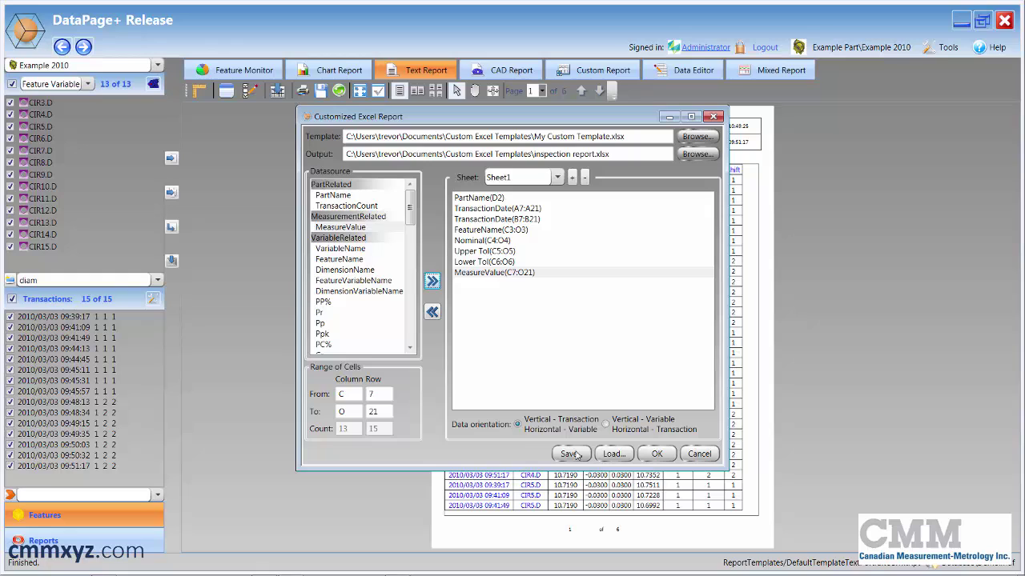
- Save the current field mappings as MY SAVED TEMPLATE.XML
left_click(570, 454)
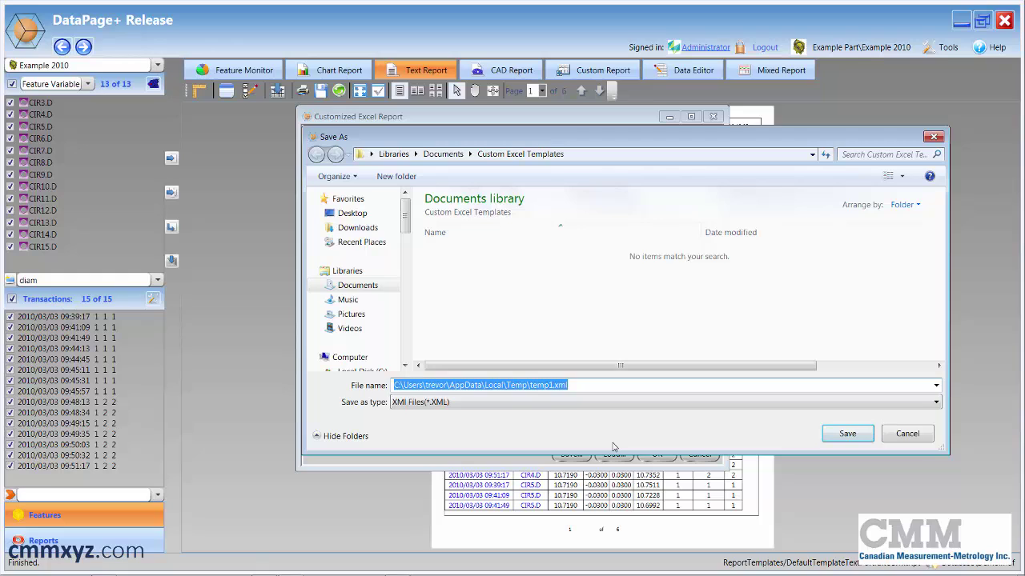
type("MY")
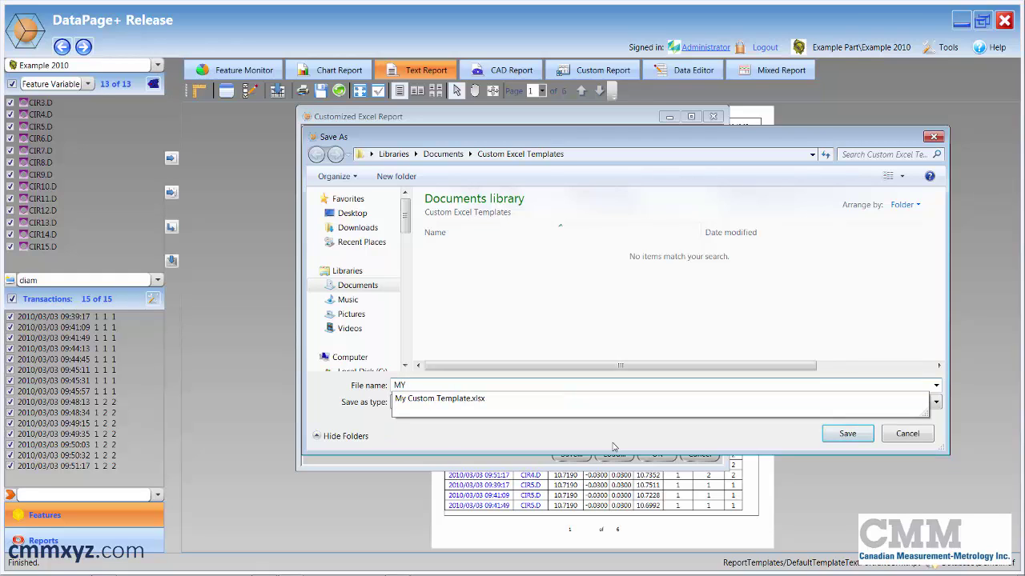
type(" SAVED TEMPLATE")
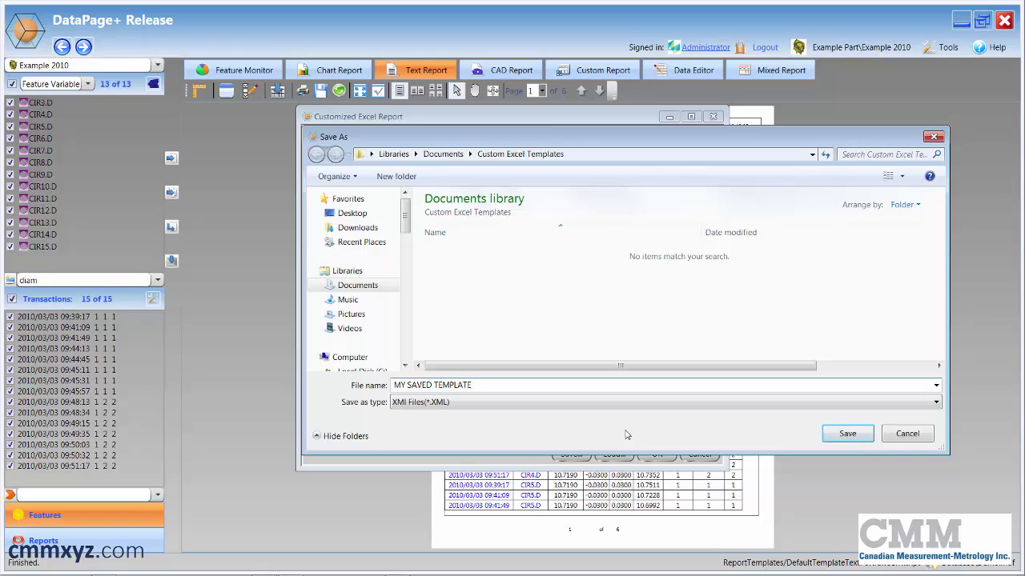
left_click(847, 434)
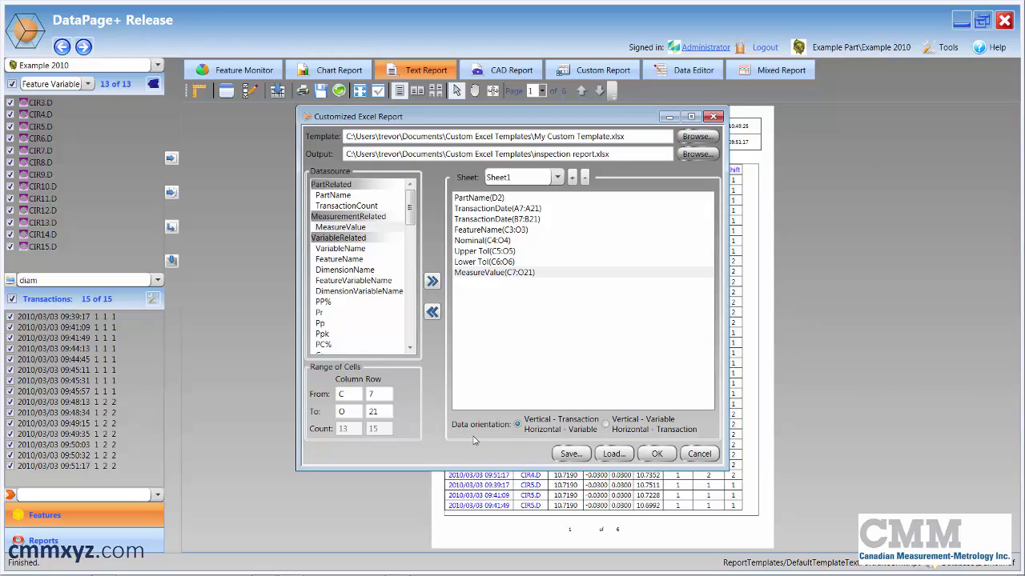
- Generate the Excel report and open inspection report.xlsx from the Custom Excel Templates folder
left_click(656, 454)
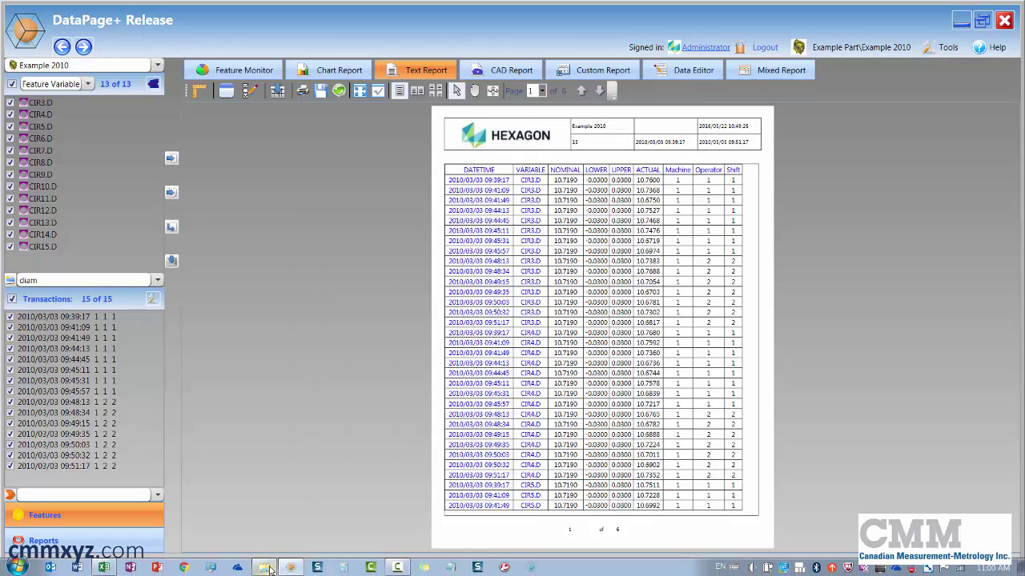
left_click(264, 567)
left_click(791, 255)
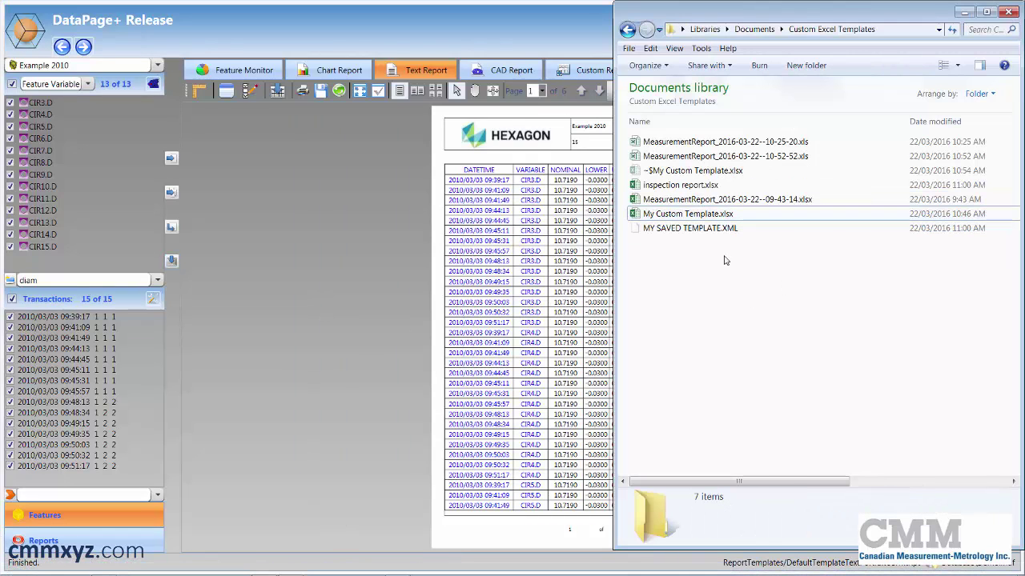
left_click(684, 186)
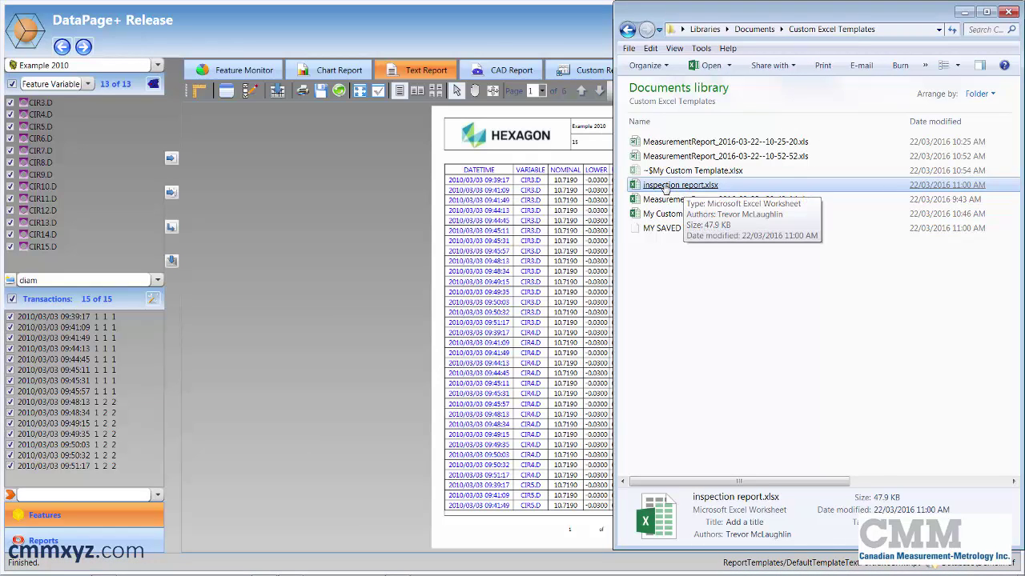
double_click(664, 187)
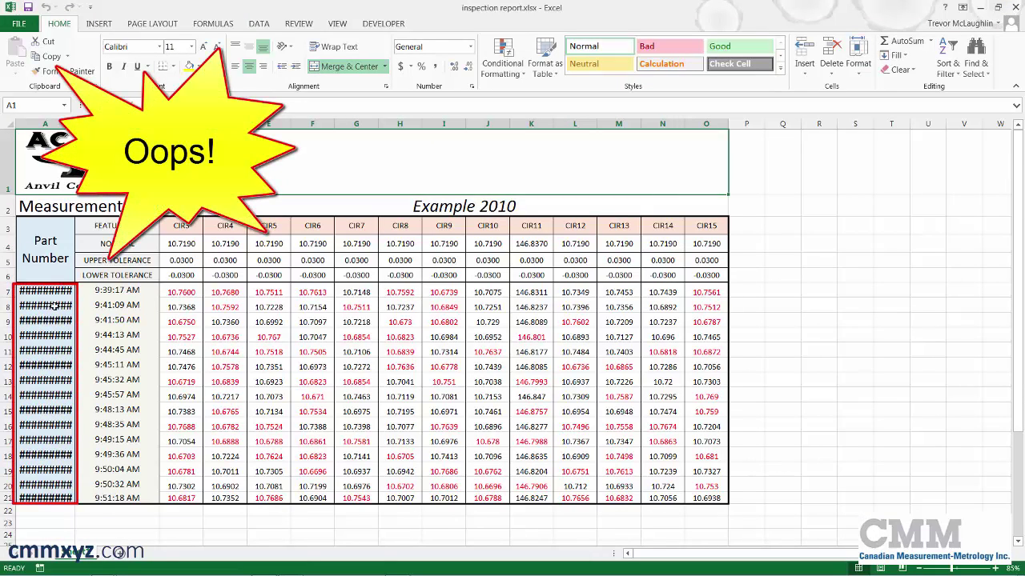
- Check Part Number cells A18 and A21 for transaction dates, then return to DataPage+
left_click(46, 455)
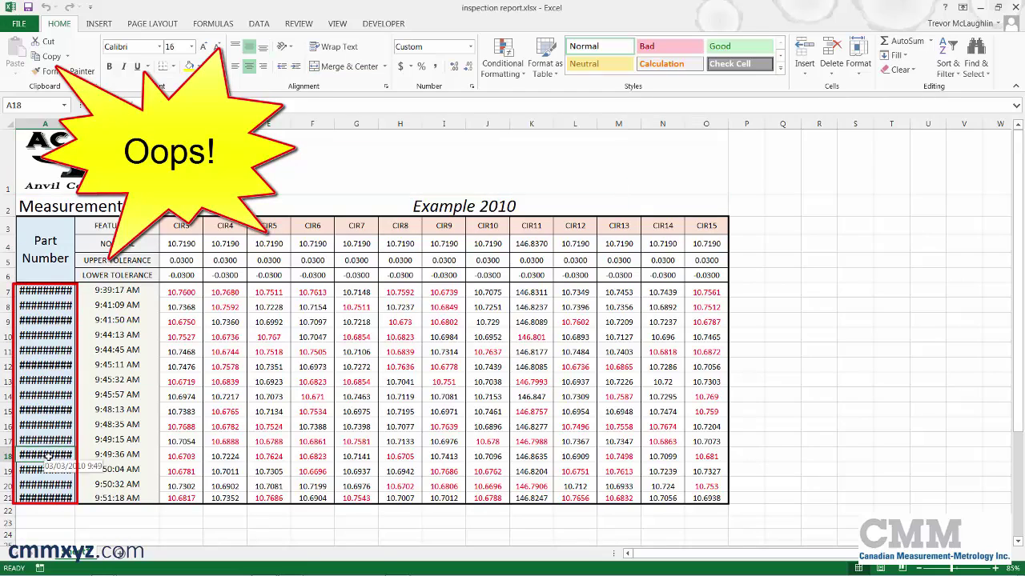
left_click(40, 498)
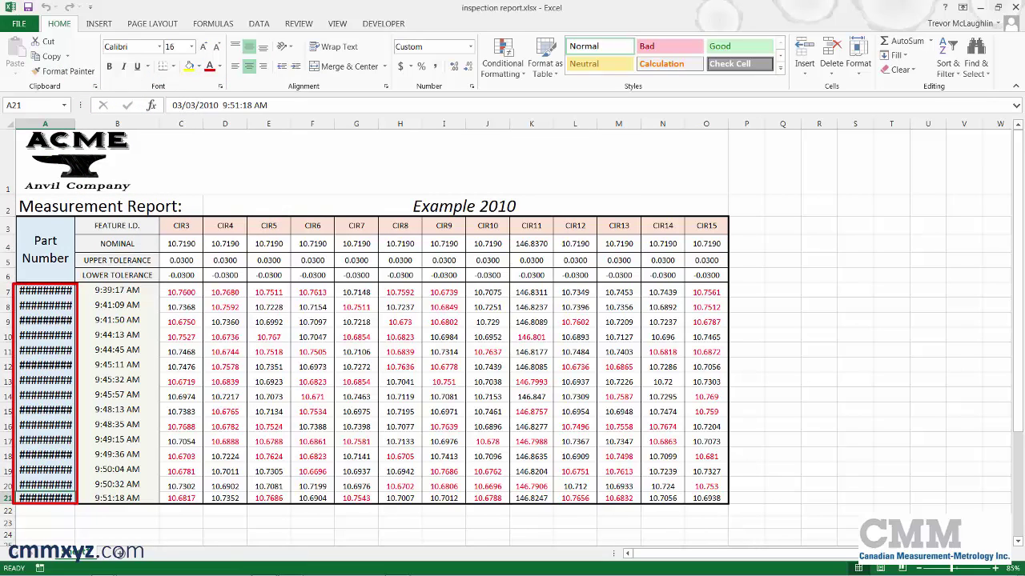
left_click(291, 567)
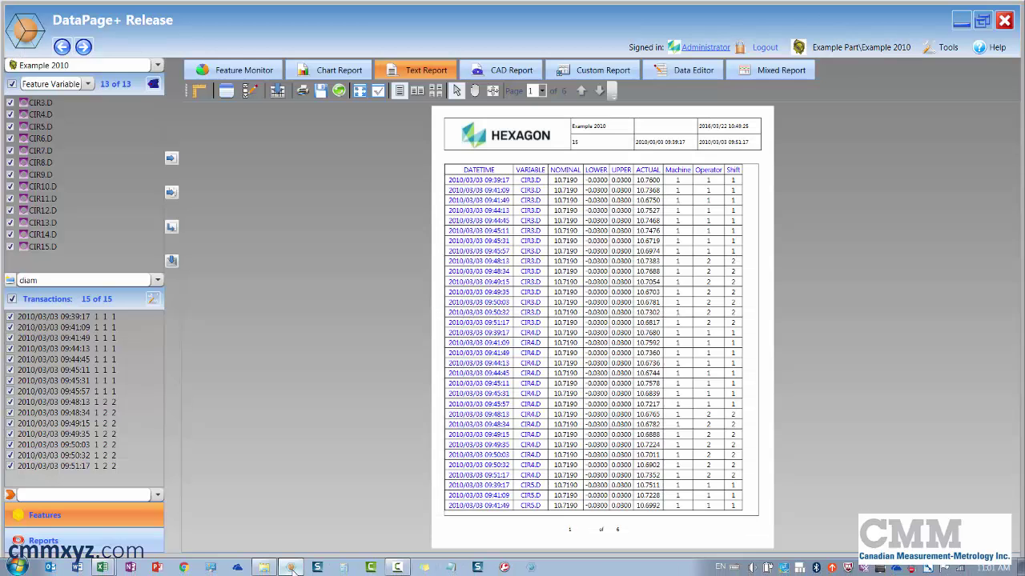
- Load MY SAVED TEMPLATE.XML into the Customized Excel Report setup
left_click(278, 92)
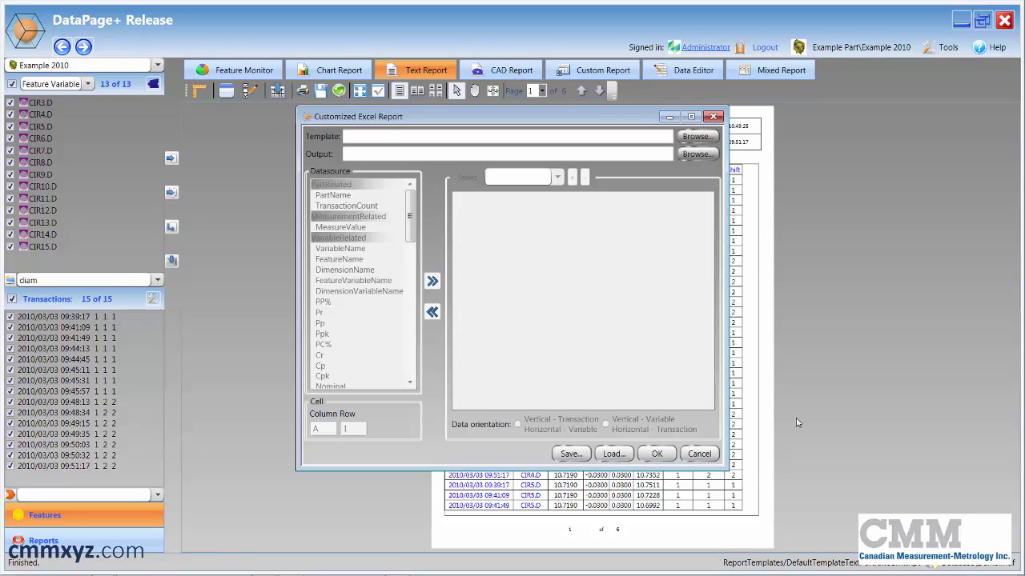
left_click(613, 454)
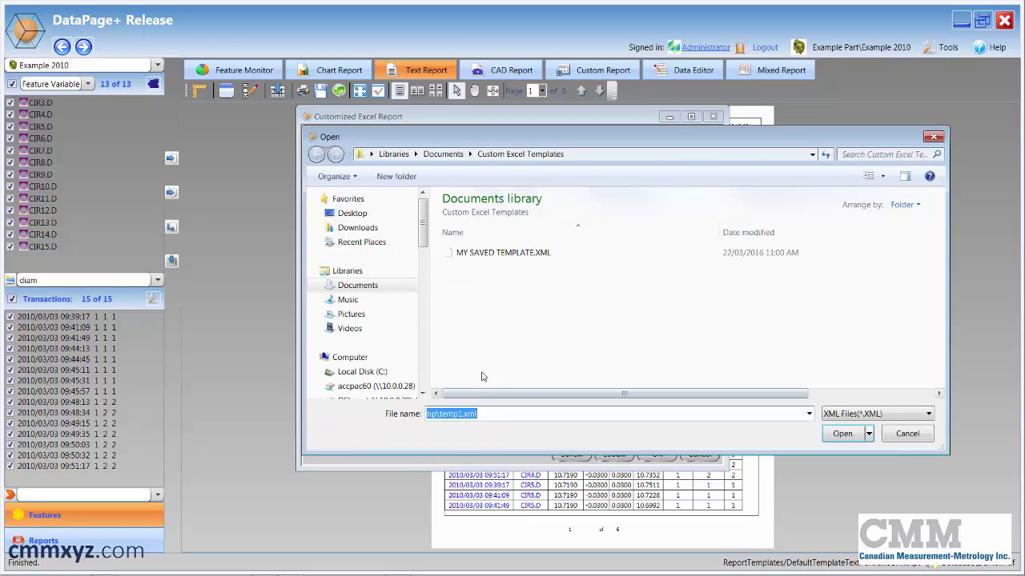
double_click(484, 253)
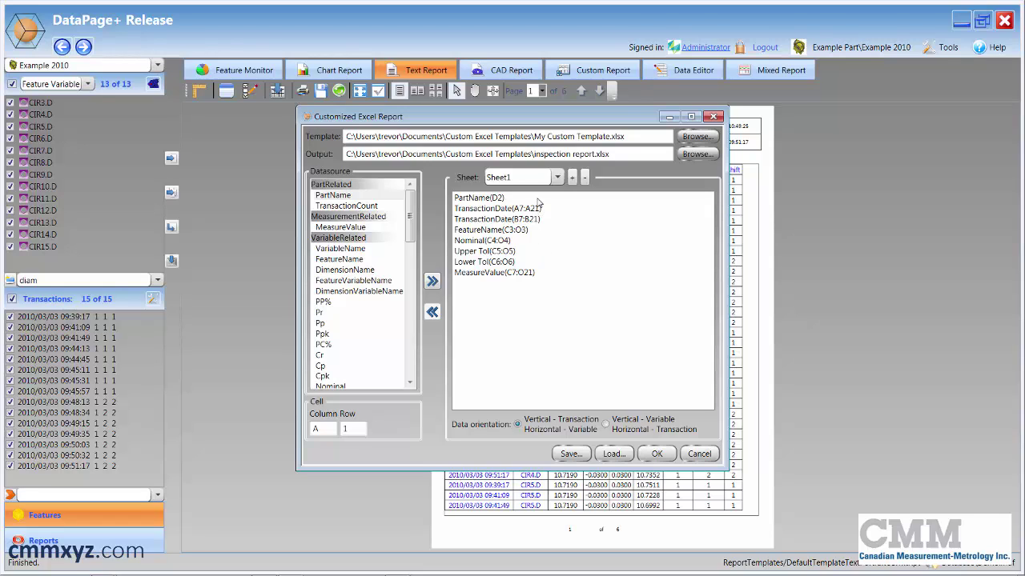
- Replace the TransactionDate mapping on A7:A21 with TransactionIndex
left_click(490, 210)
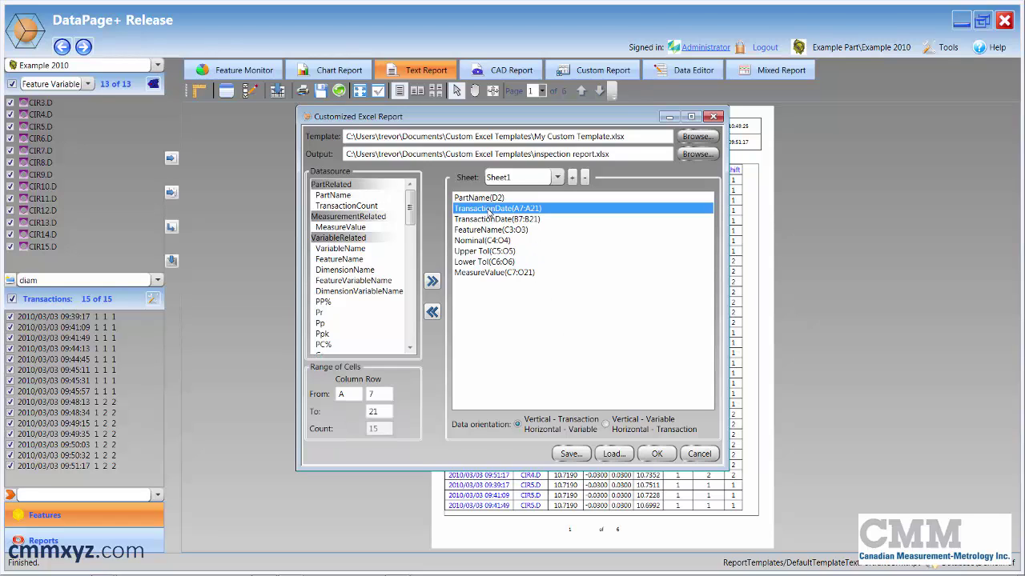
left_click(432, 313)
left_click_drag(410, 209, 416, 338)
left_click(355, 318)
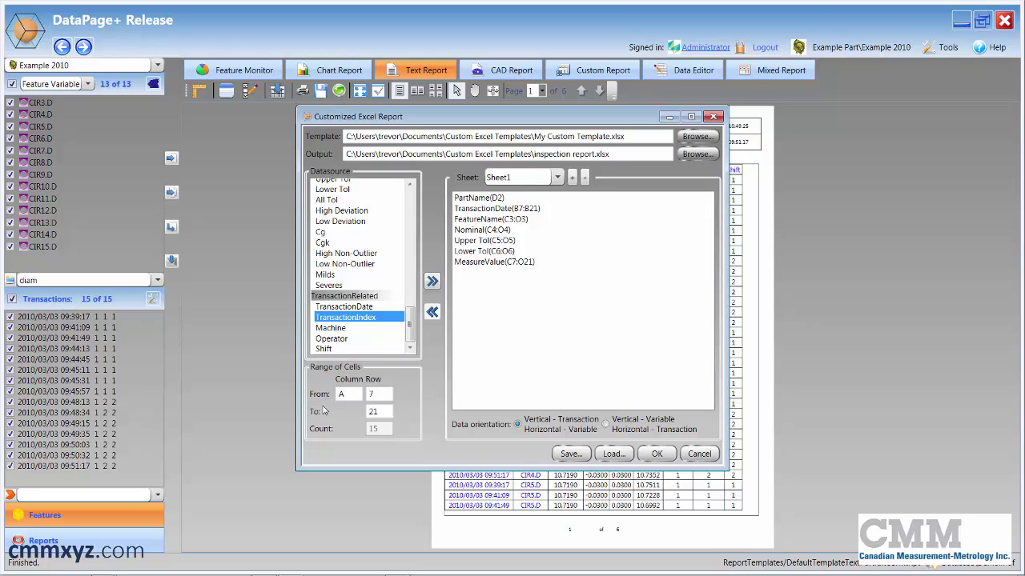
left_click(431, 282)
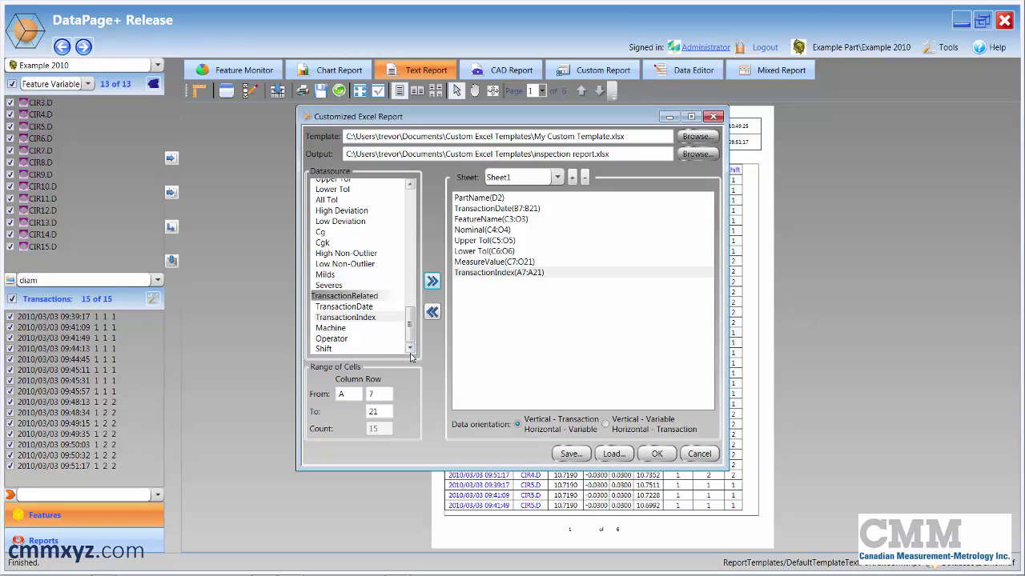
left_click(634, 151)
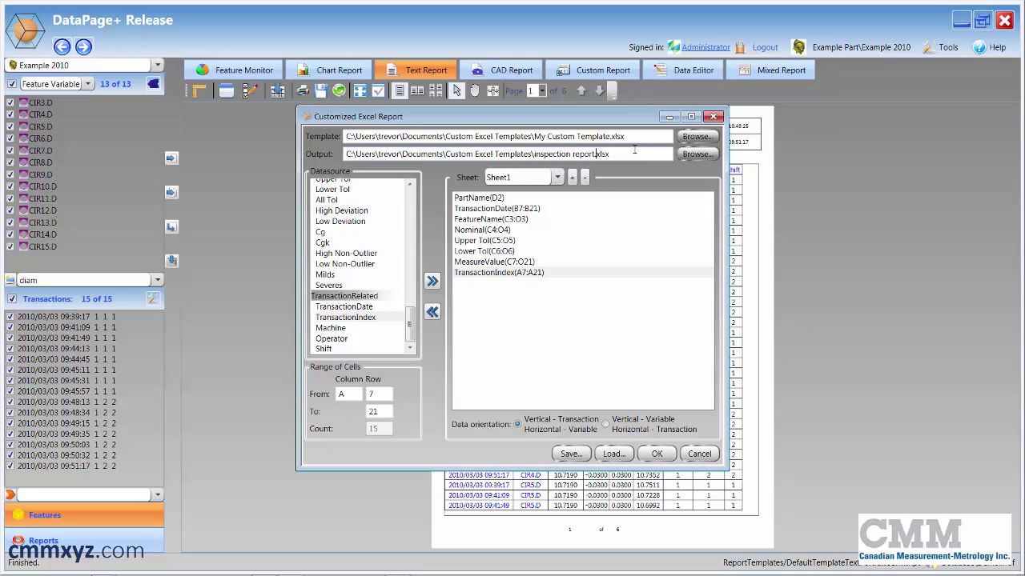
- Rename output to inspection report2.xlsx, save mappings as MY NEW SAVED TEMPLATE.XML, and generate the report
type("2")
left_click(572, 454)
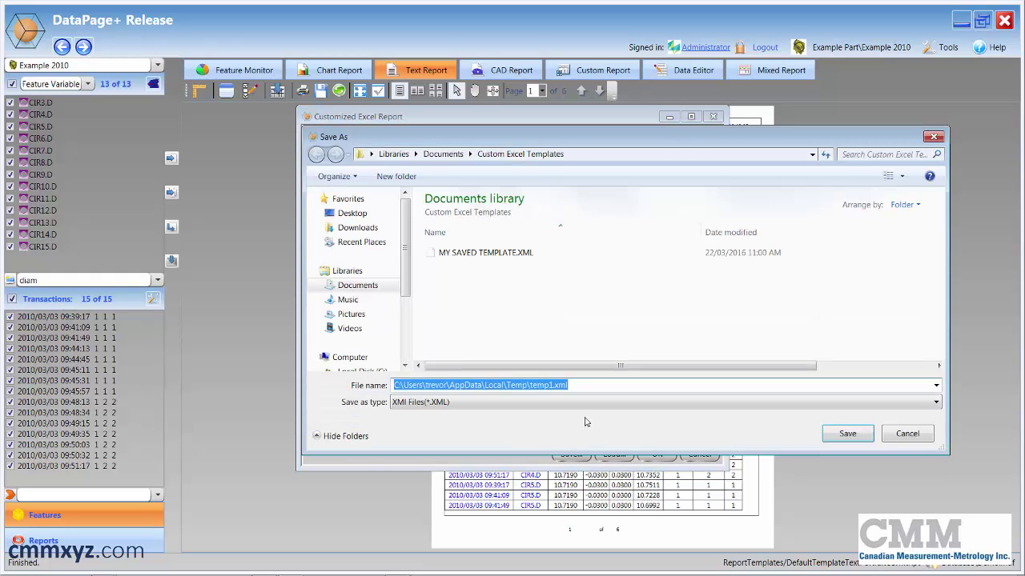
type("MY")
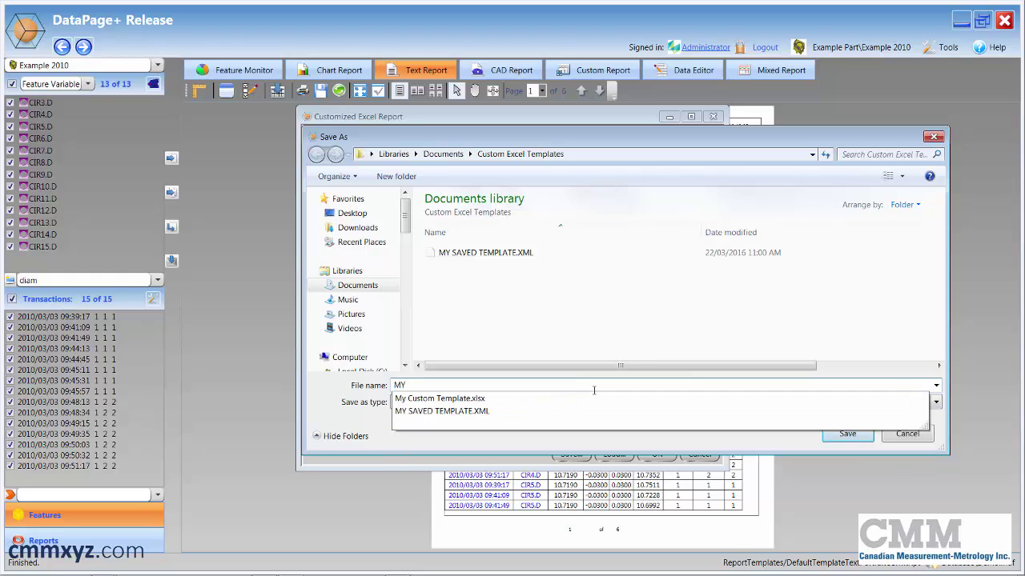
type(" NEW SA")
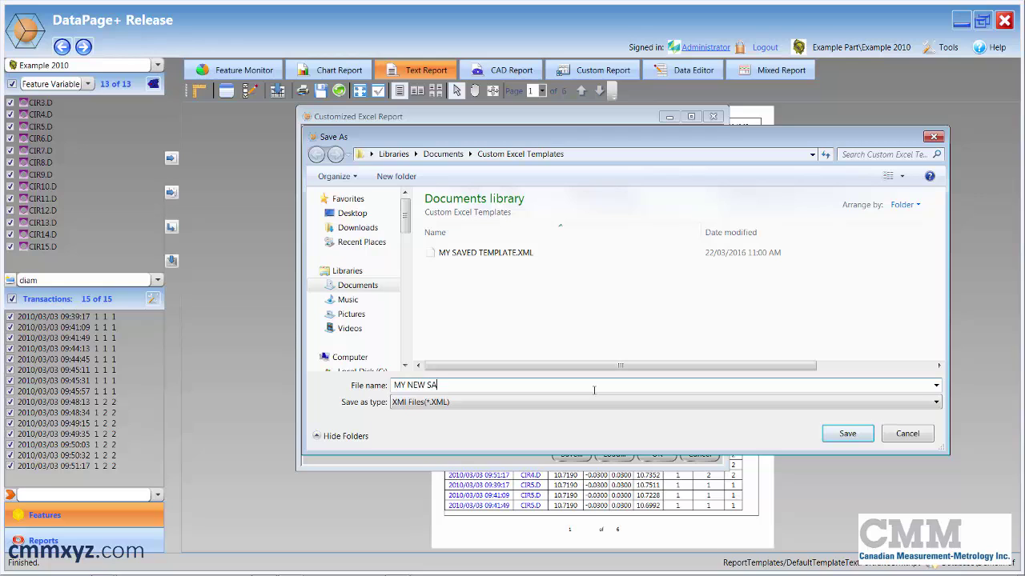
type("VED TEMPLATE")
left_click(850, 435)
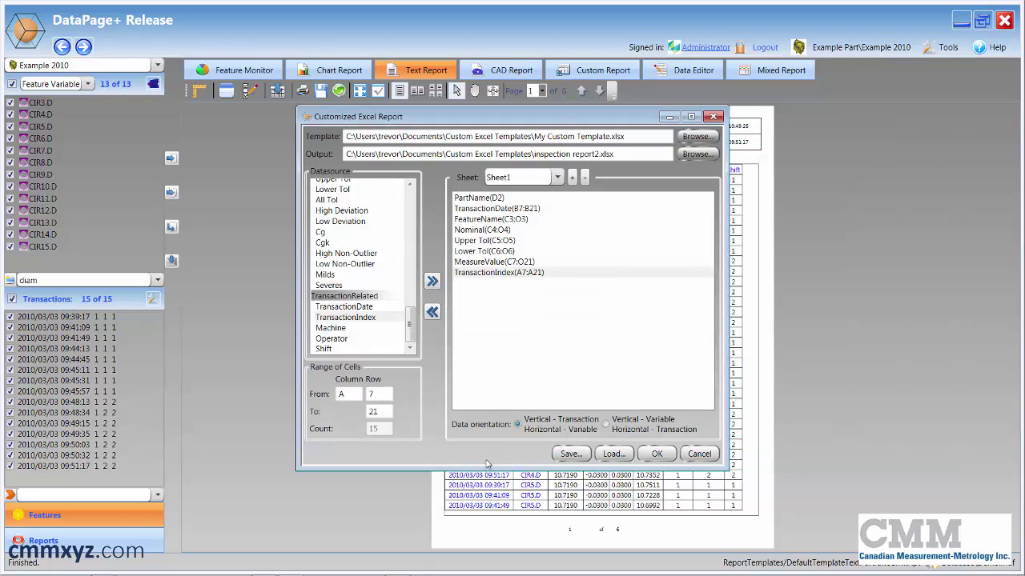
left_click(658, 454)
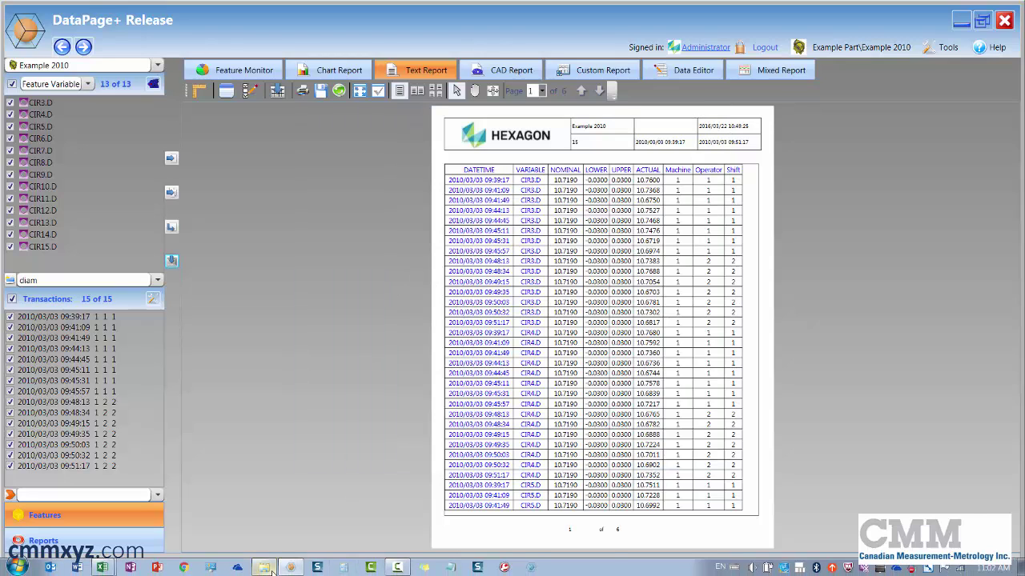
- Open inspection report2.xlsx from the Custom Excel Templates folder in Explorer
left_click(271, 570)
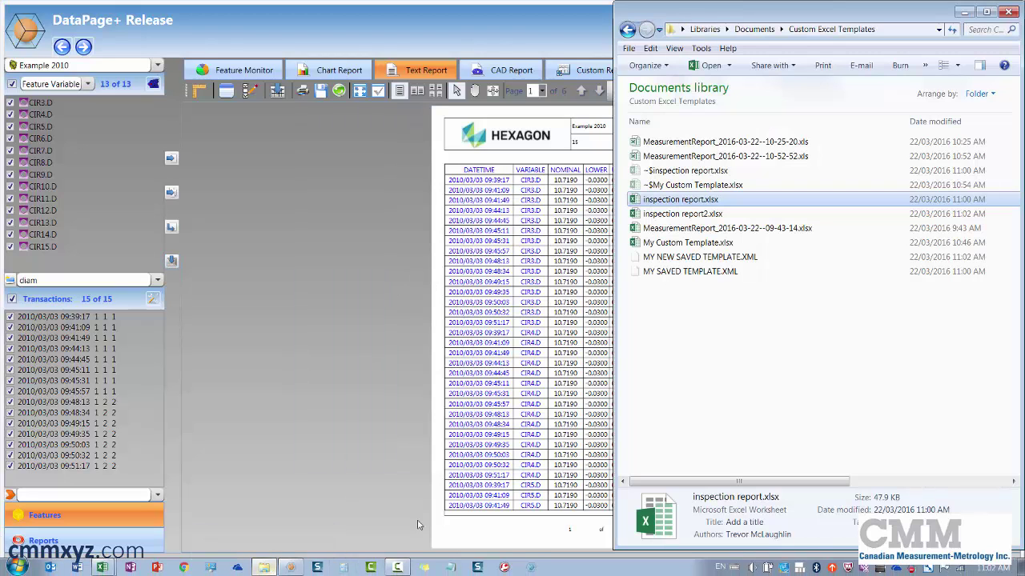
double_click(665, 215)
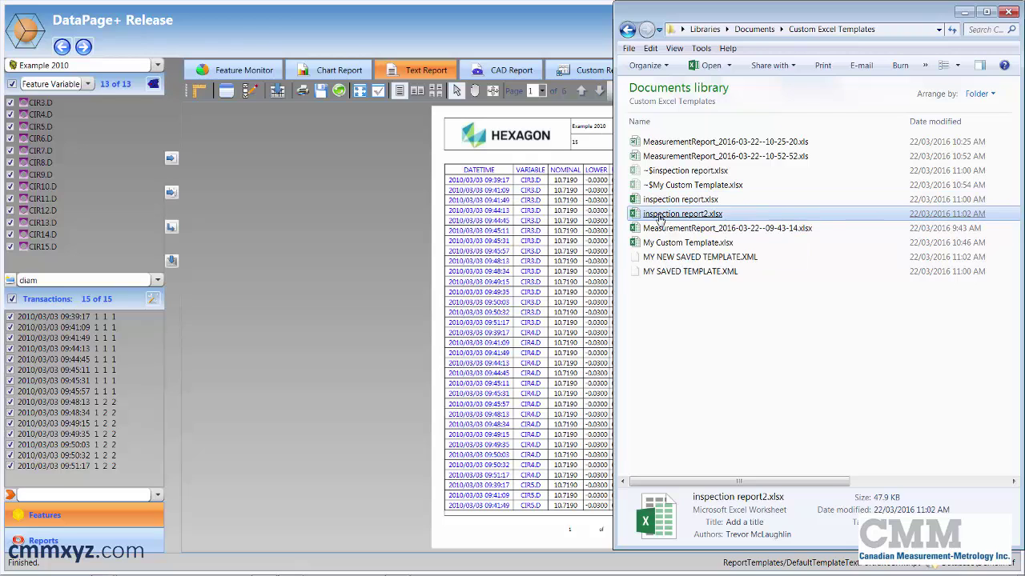